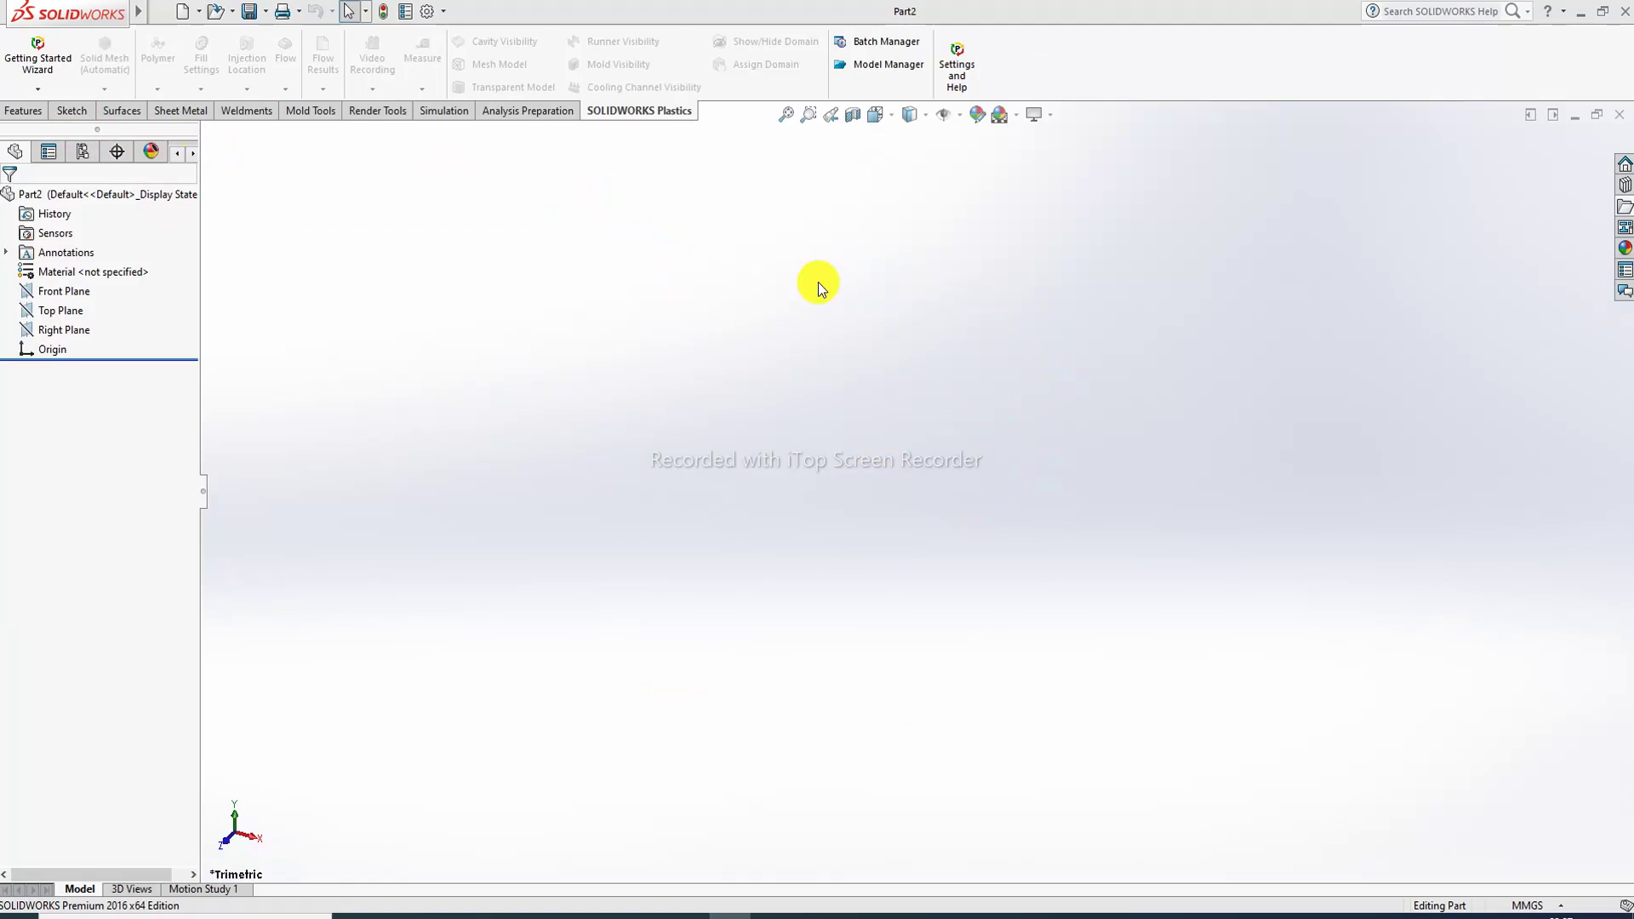
Start a new sketch on the Front Plane.
click(75, 112)
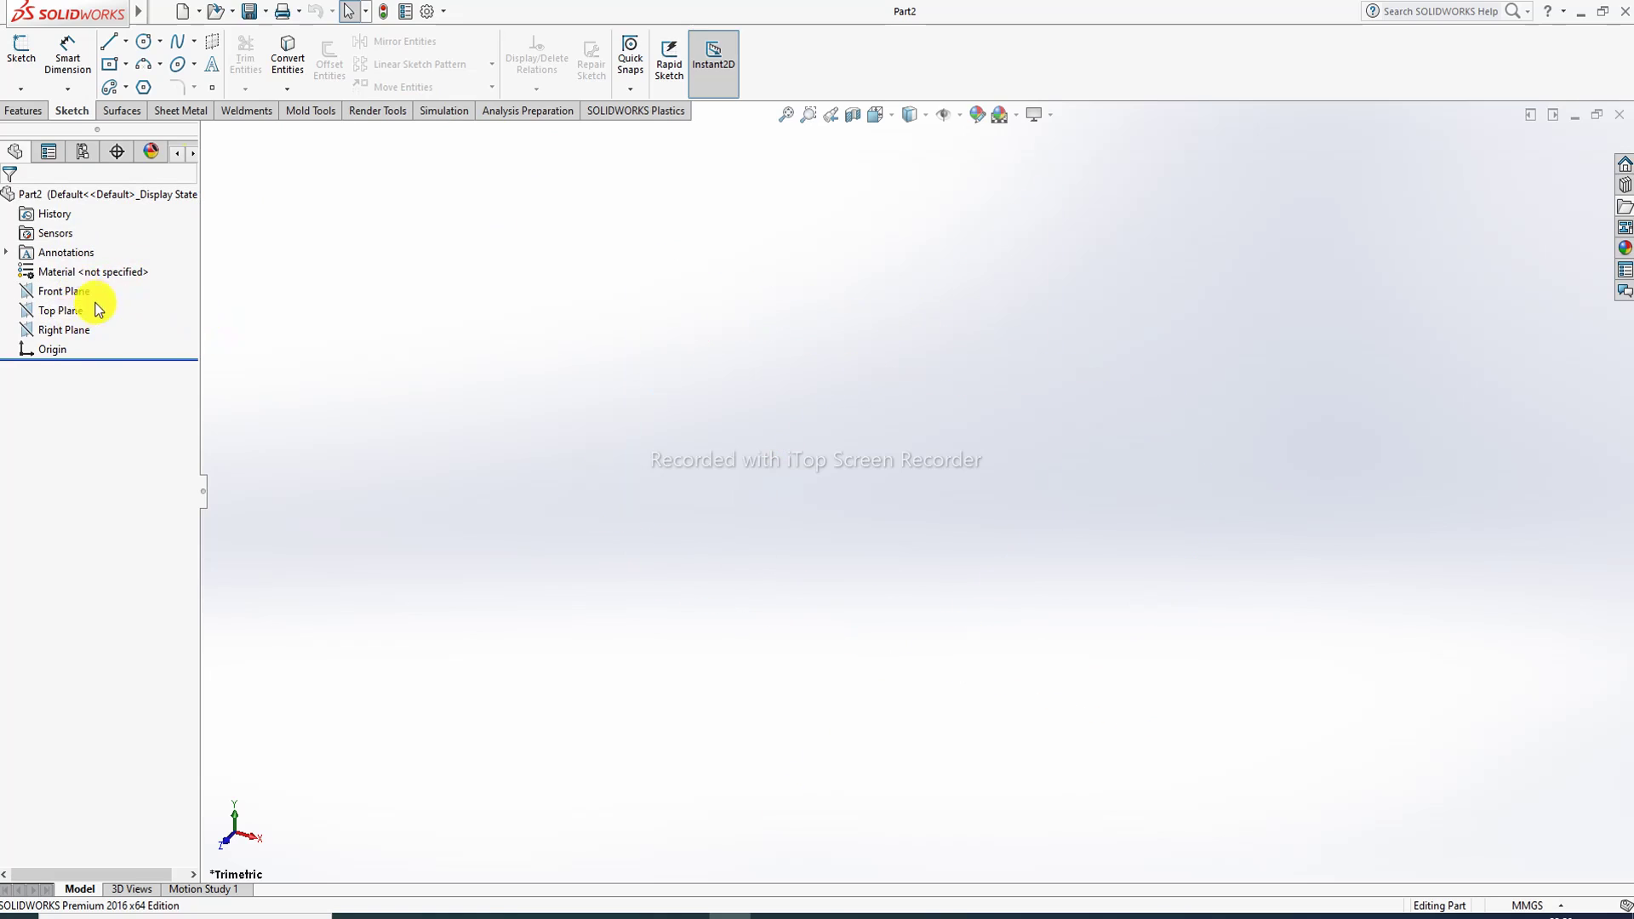
click(74, 294)
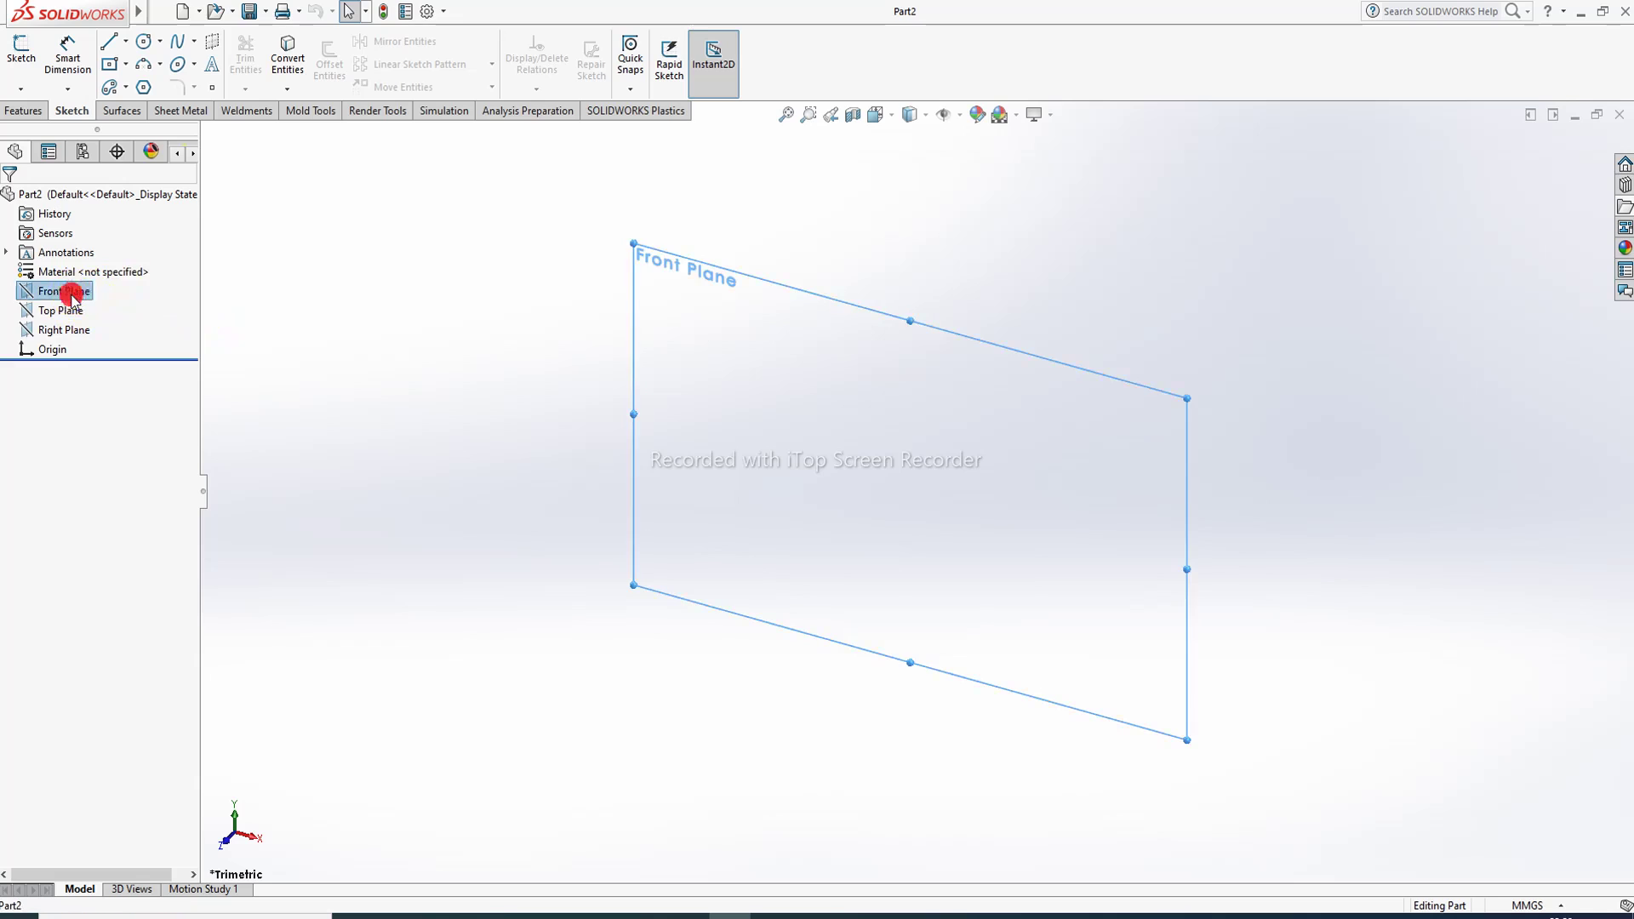
click(79, 271)
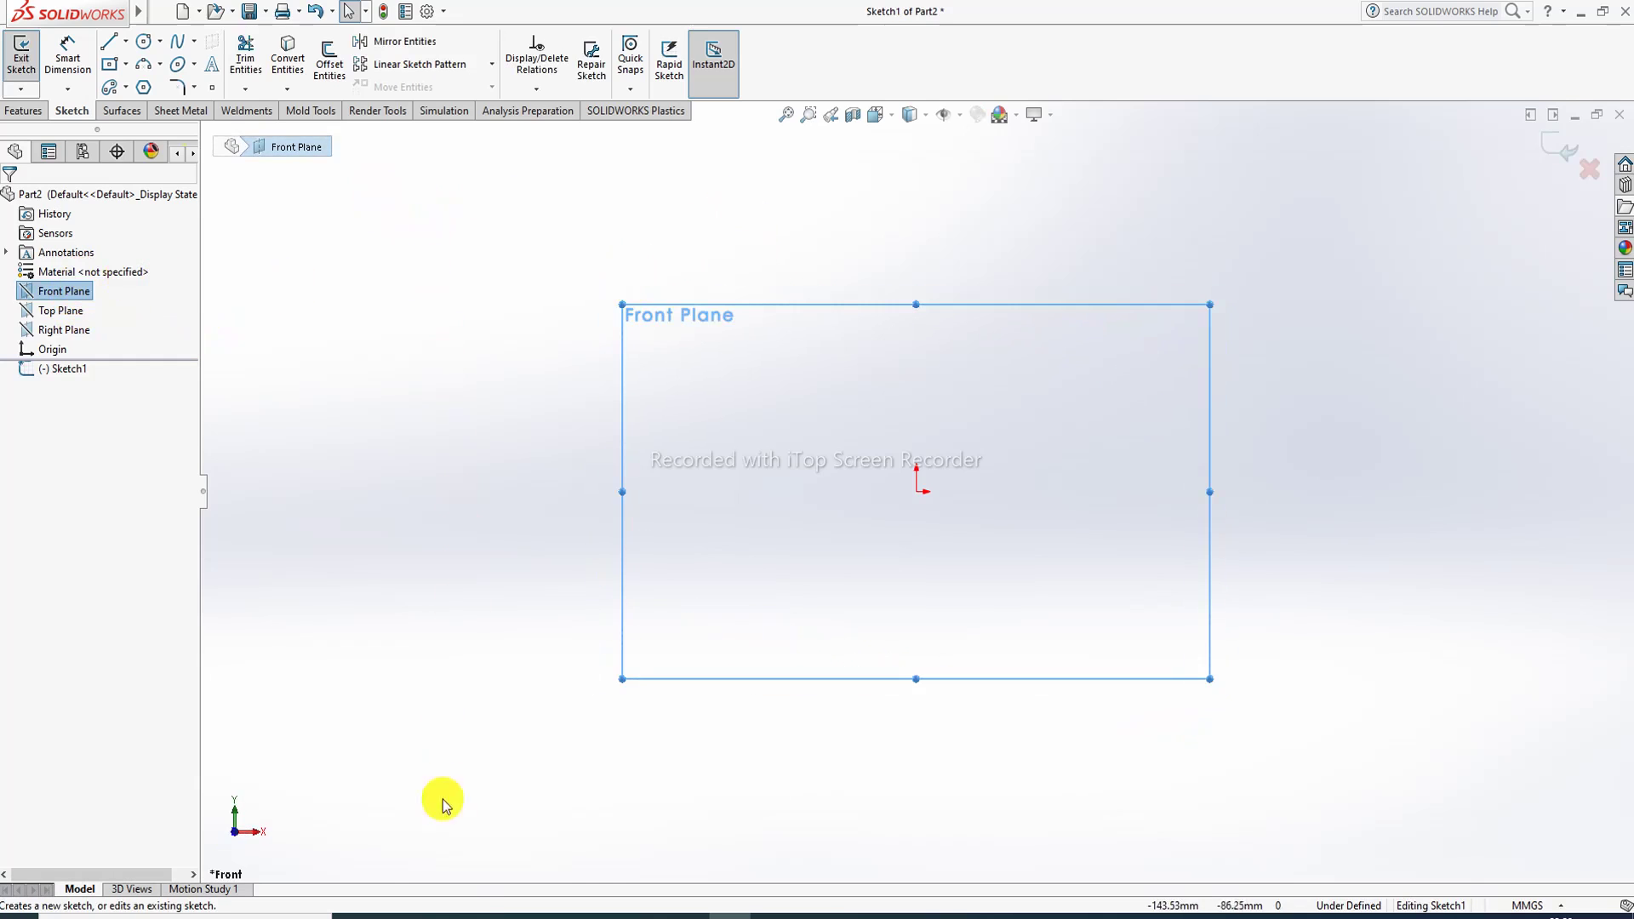
click(439, 913)
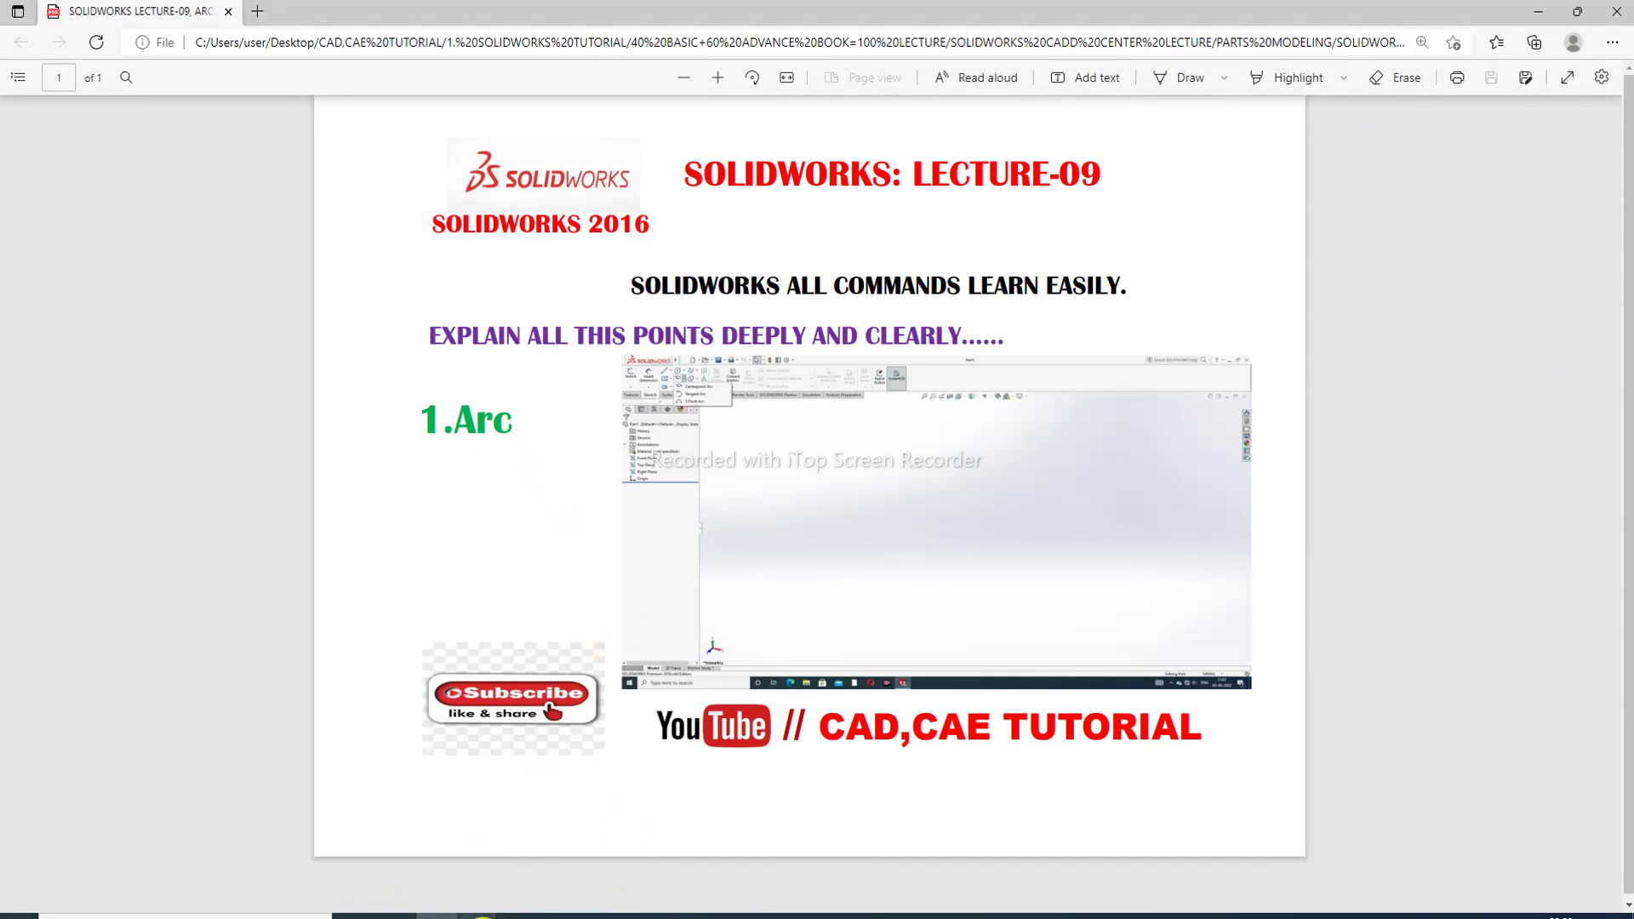
click(431, 911)
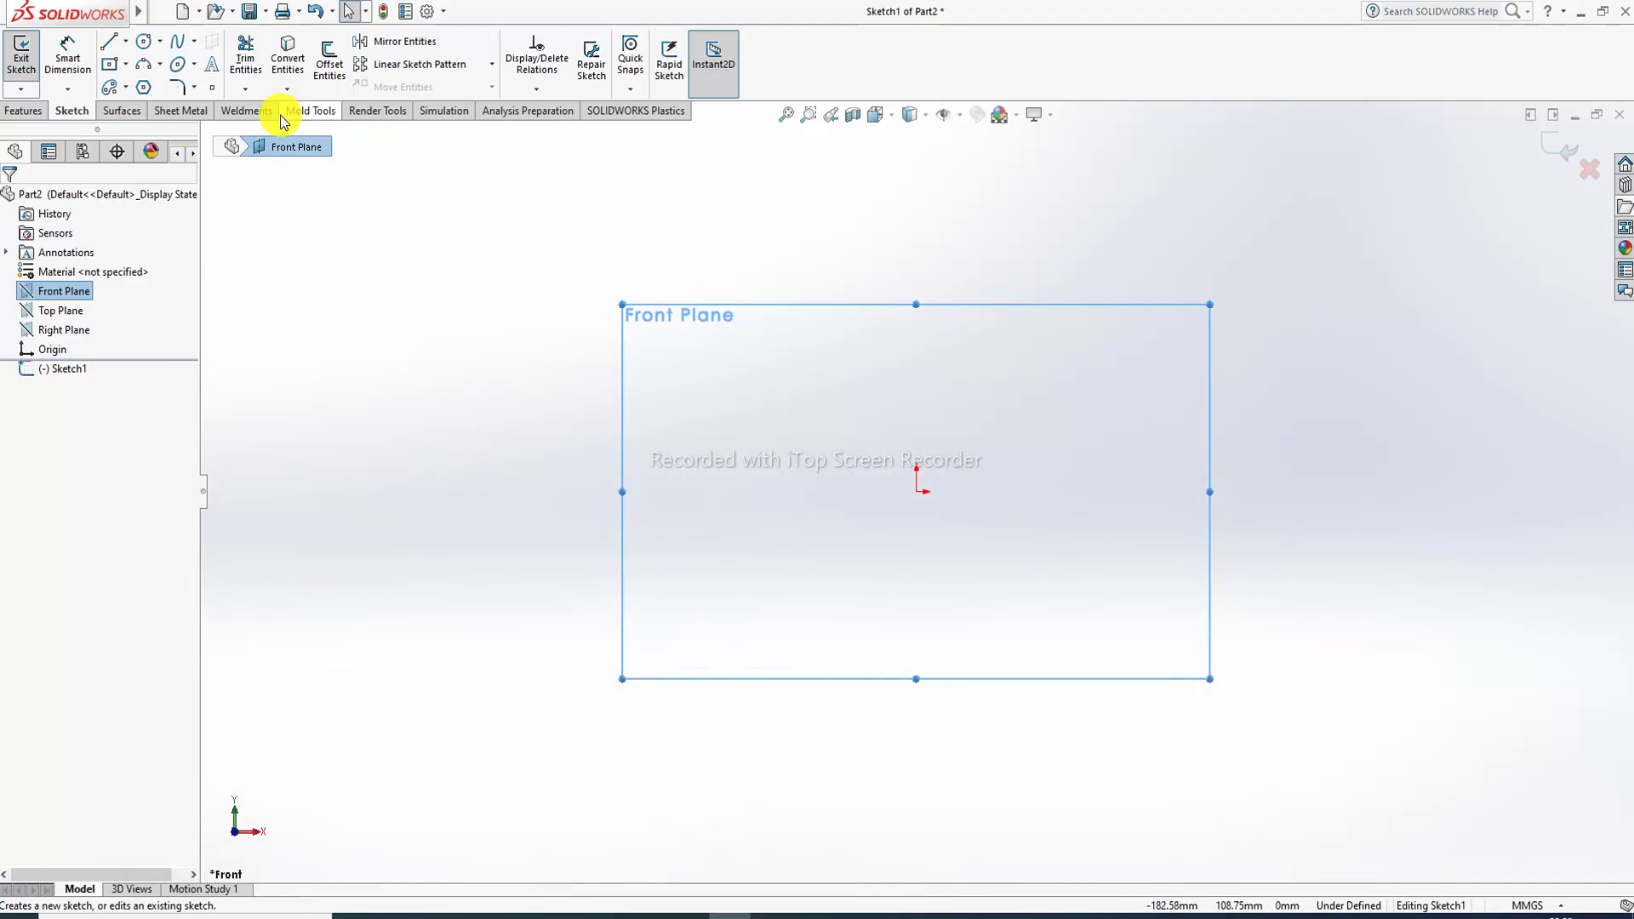
Sketch a centerpoint arc up and left of the origin, radius about 38 mm, sweeping about 156° over the top.
click(160, 64)
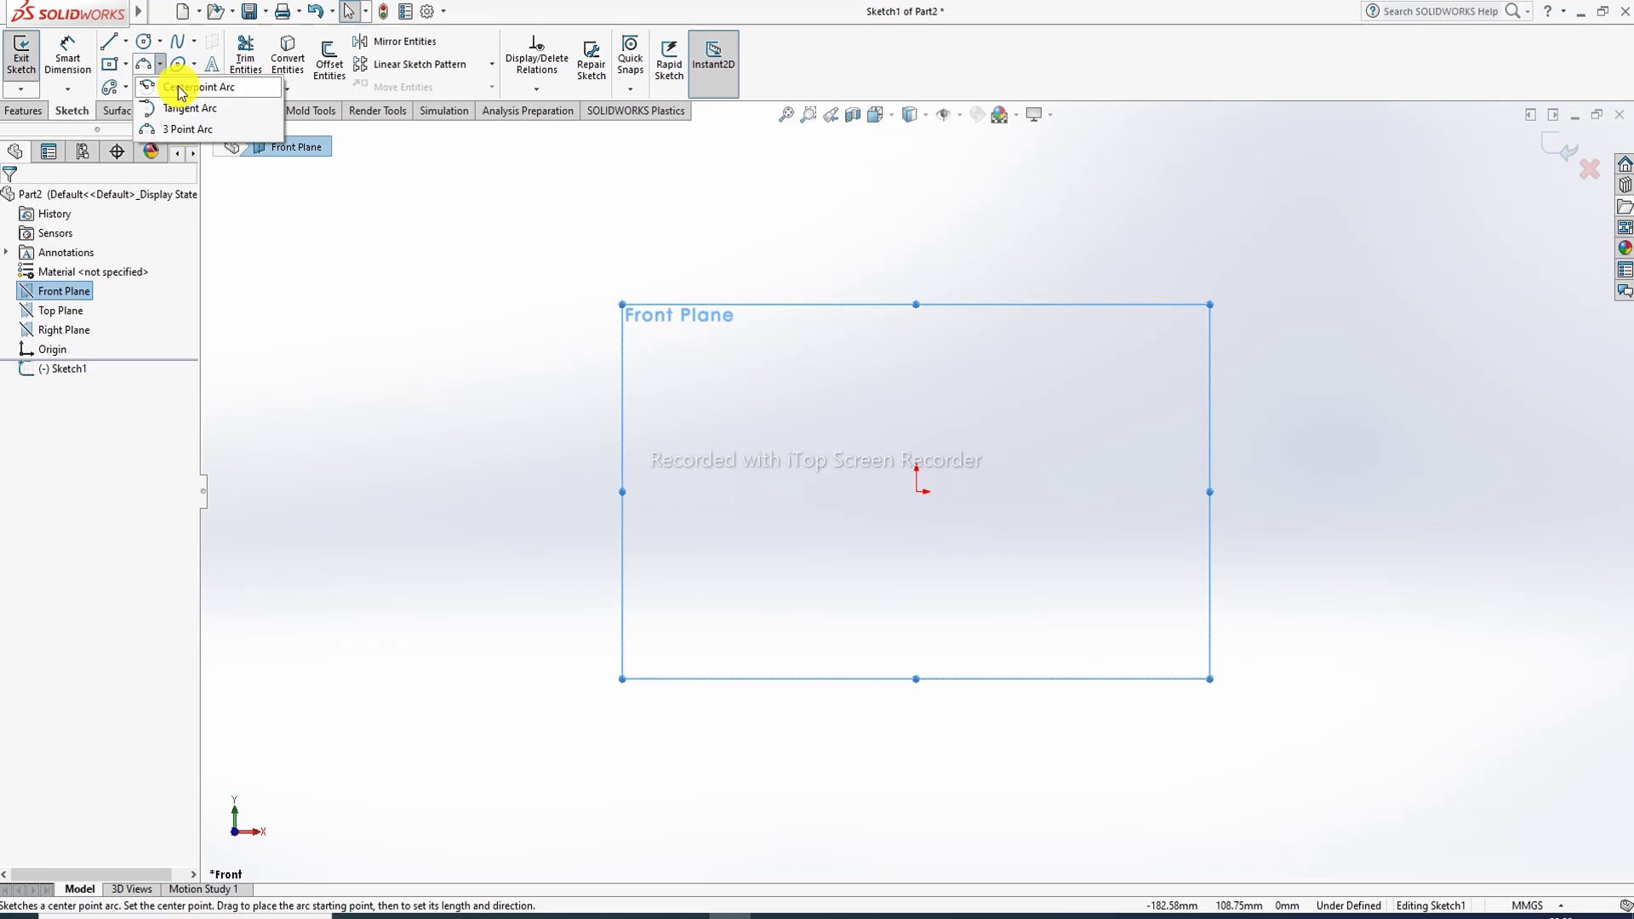
click(209, 88)
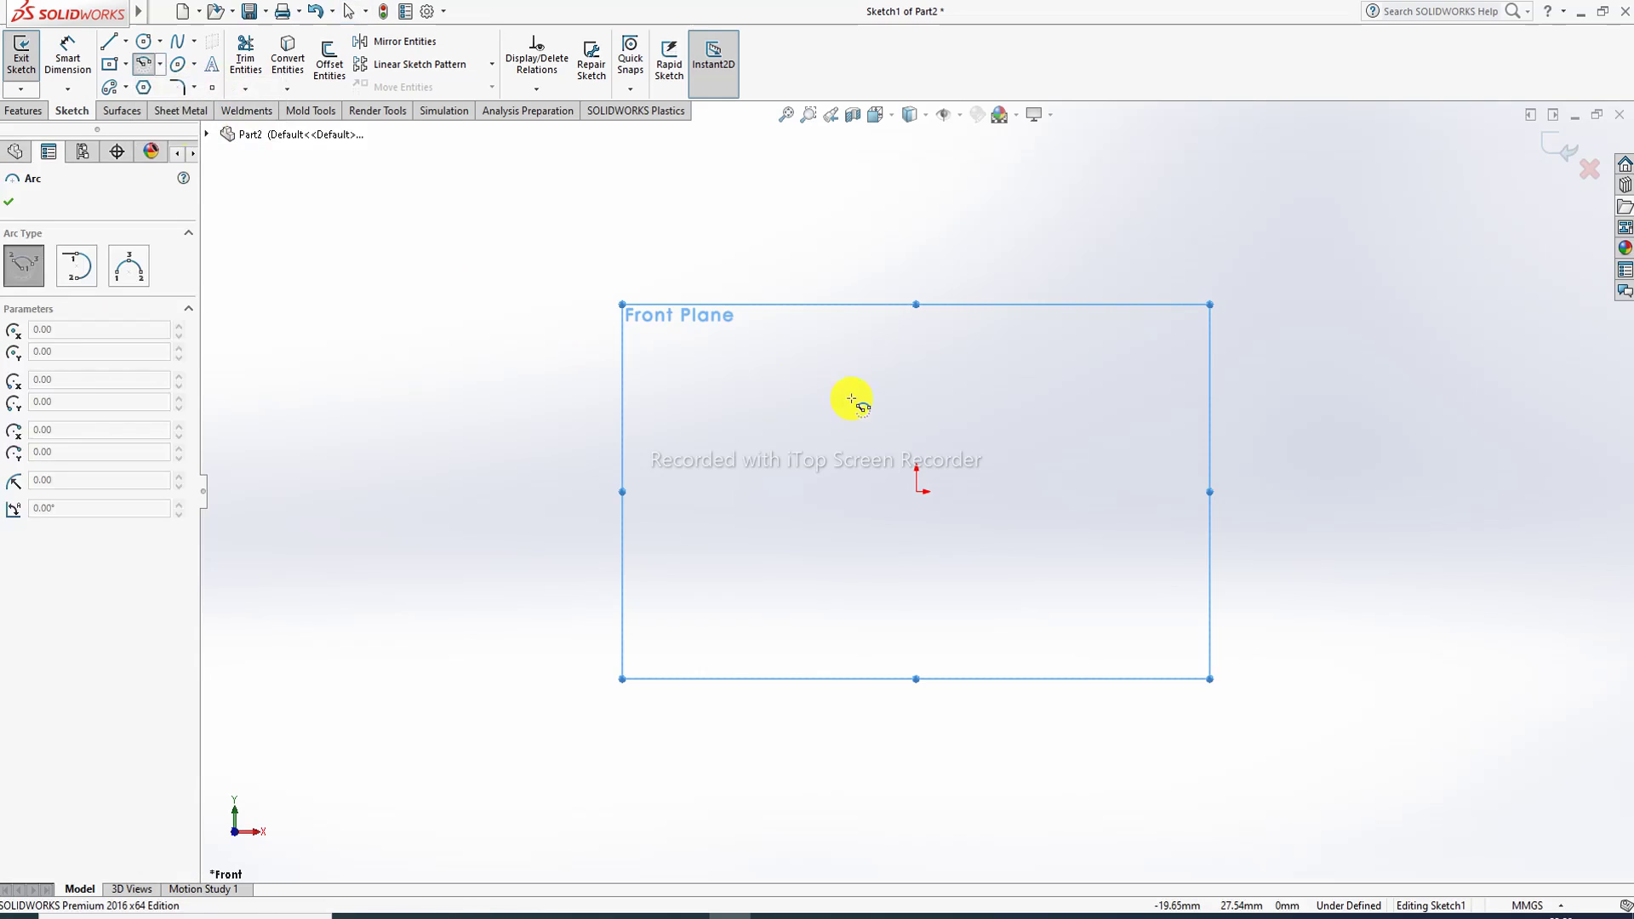
click(830, 440)
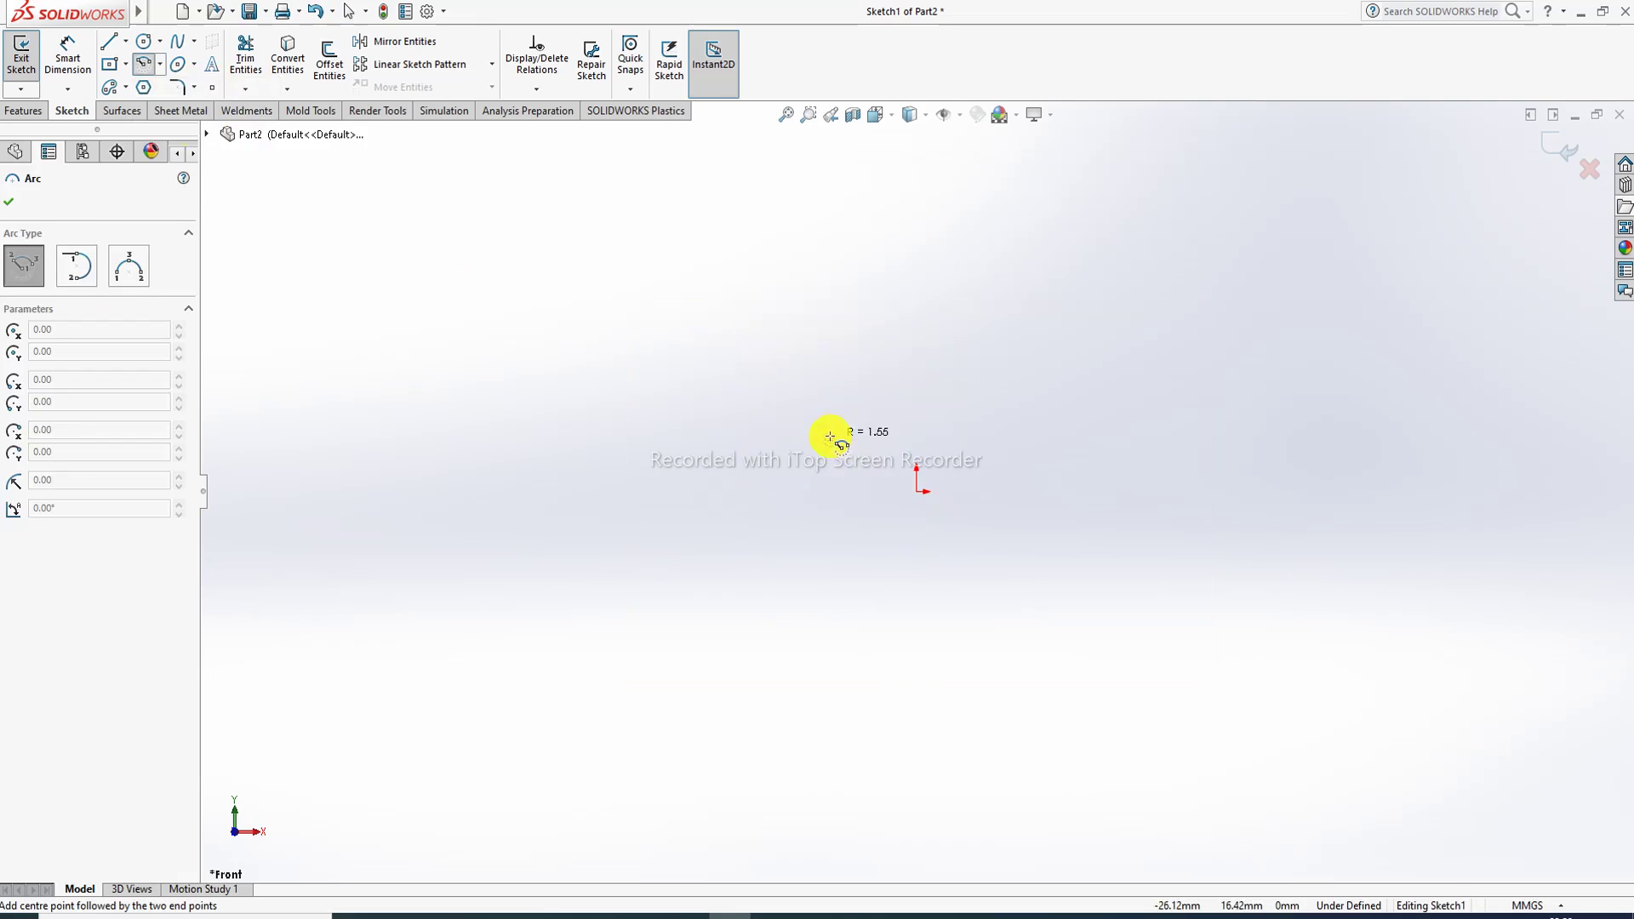
click(931, 364)
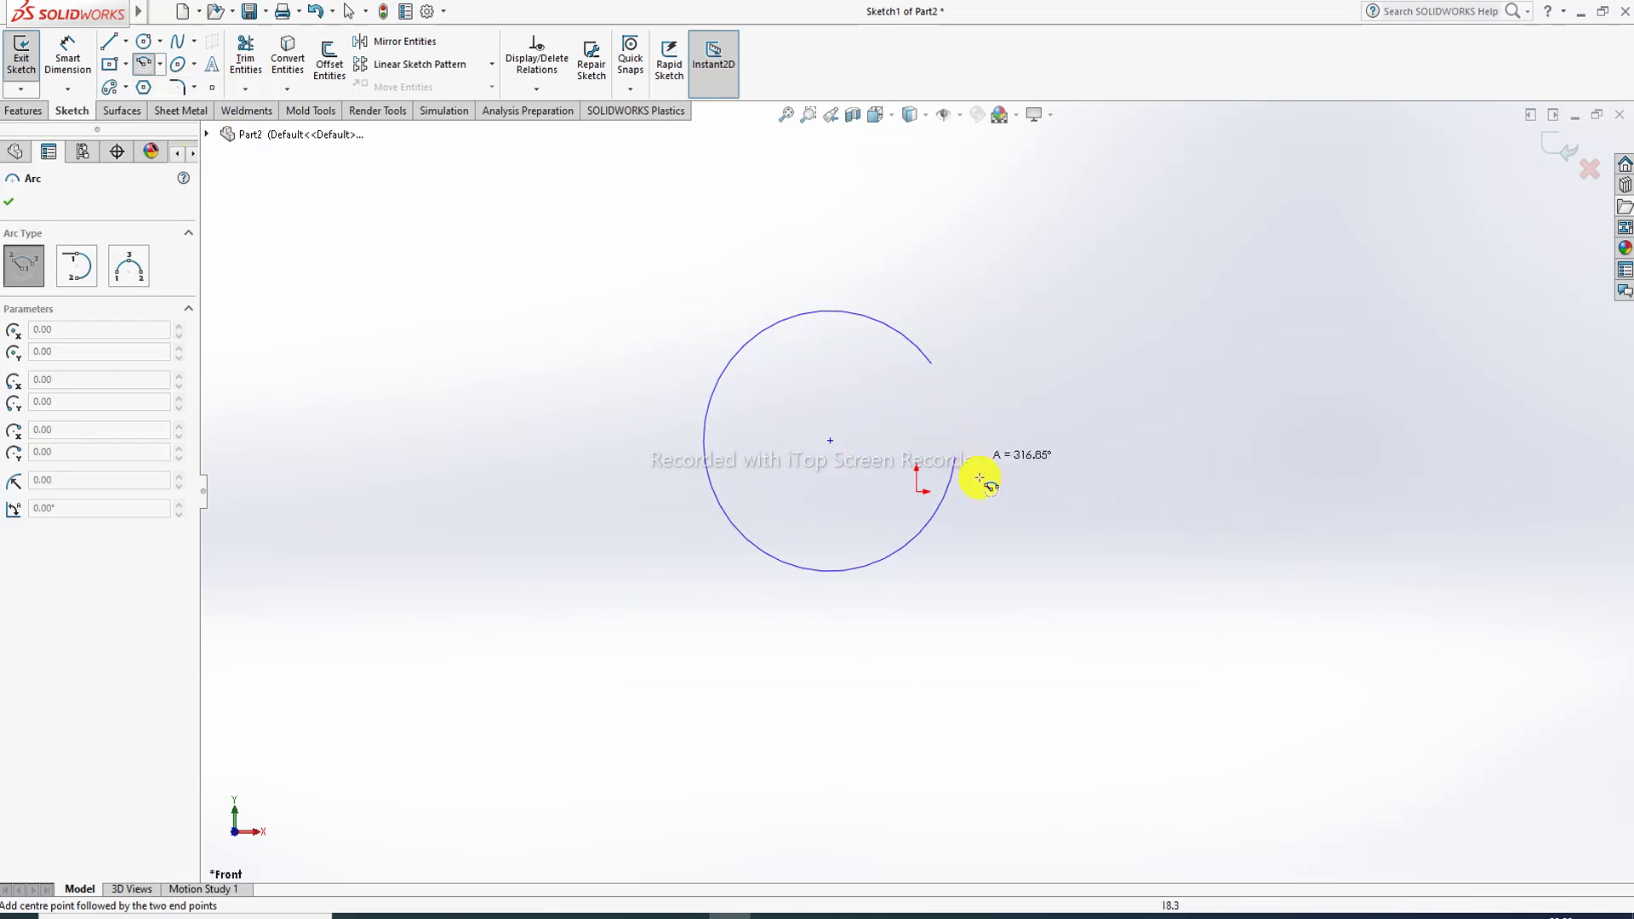
click(710, 468)
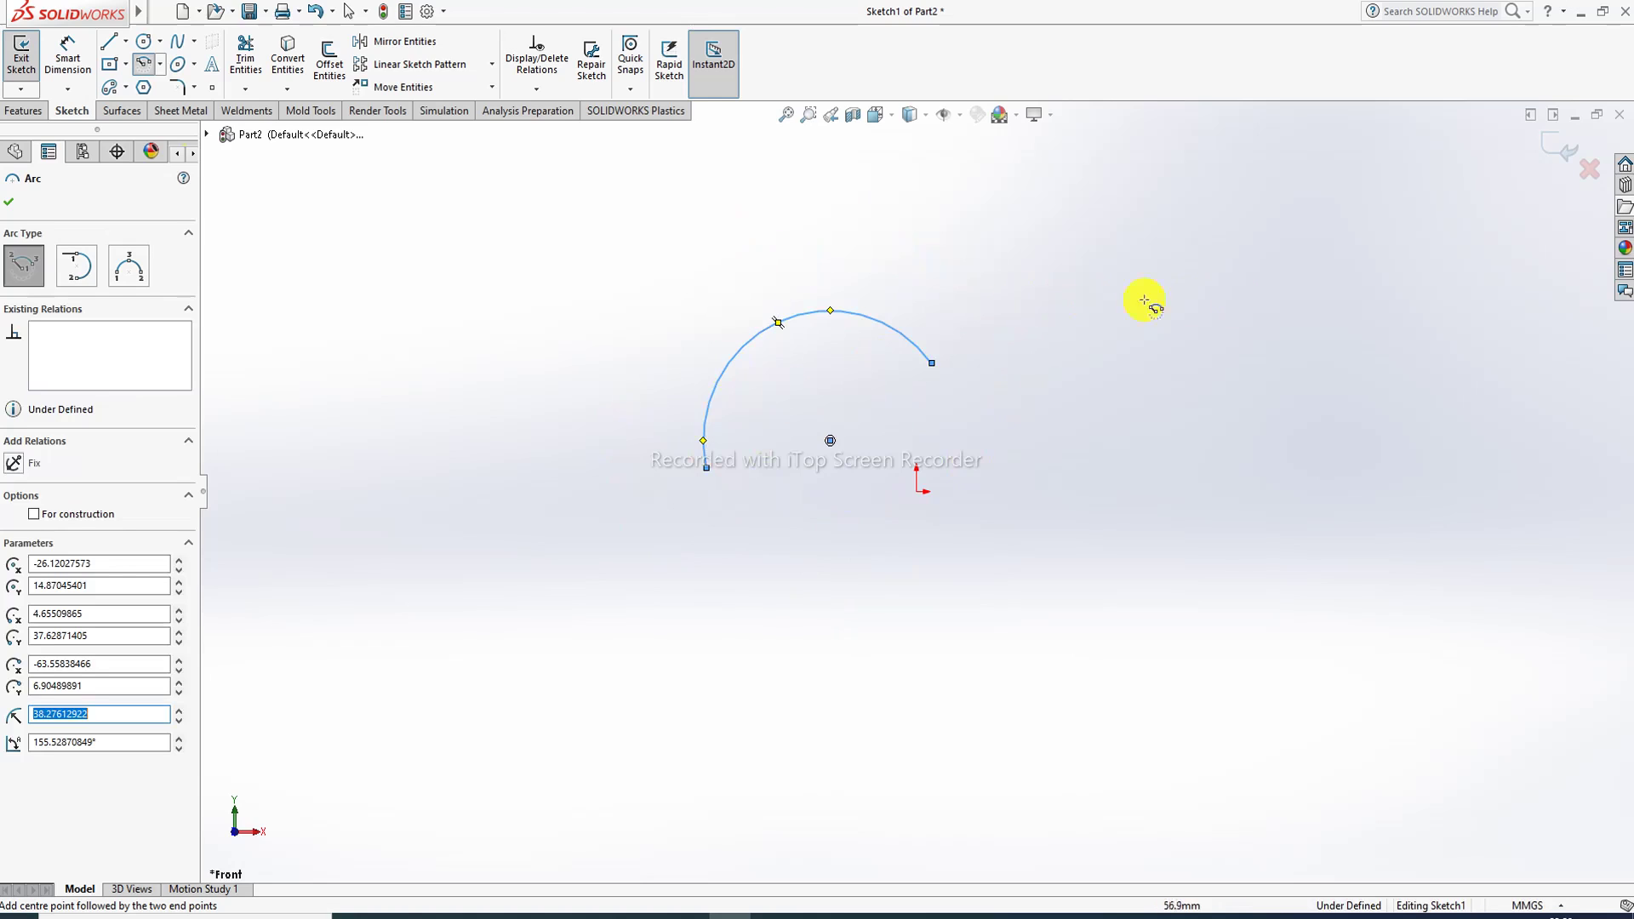
Sketch a second centerpoint arc centred about 82 mm right and 53 mm above the origin, radius about 36 mm, sweeping about 137°.
click(1187, 310)
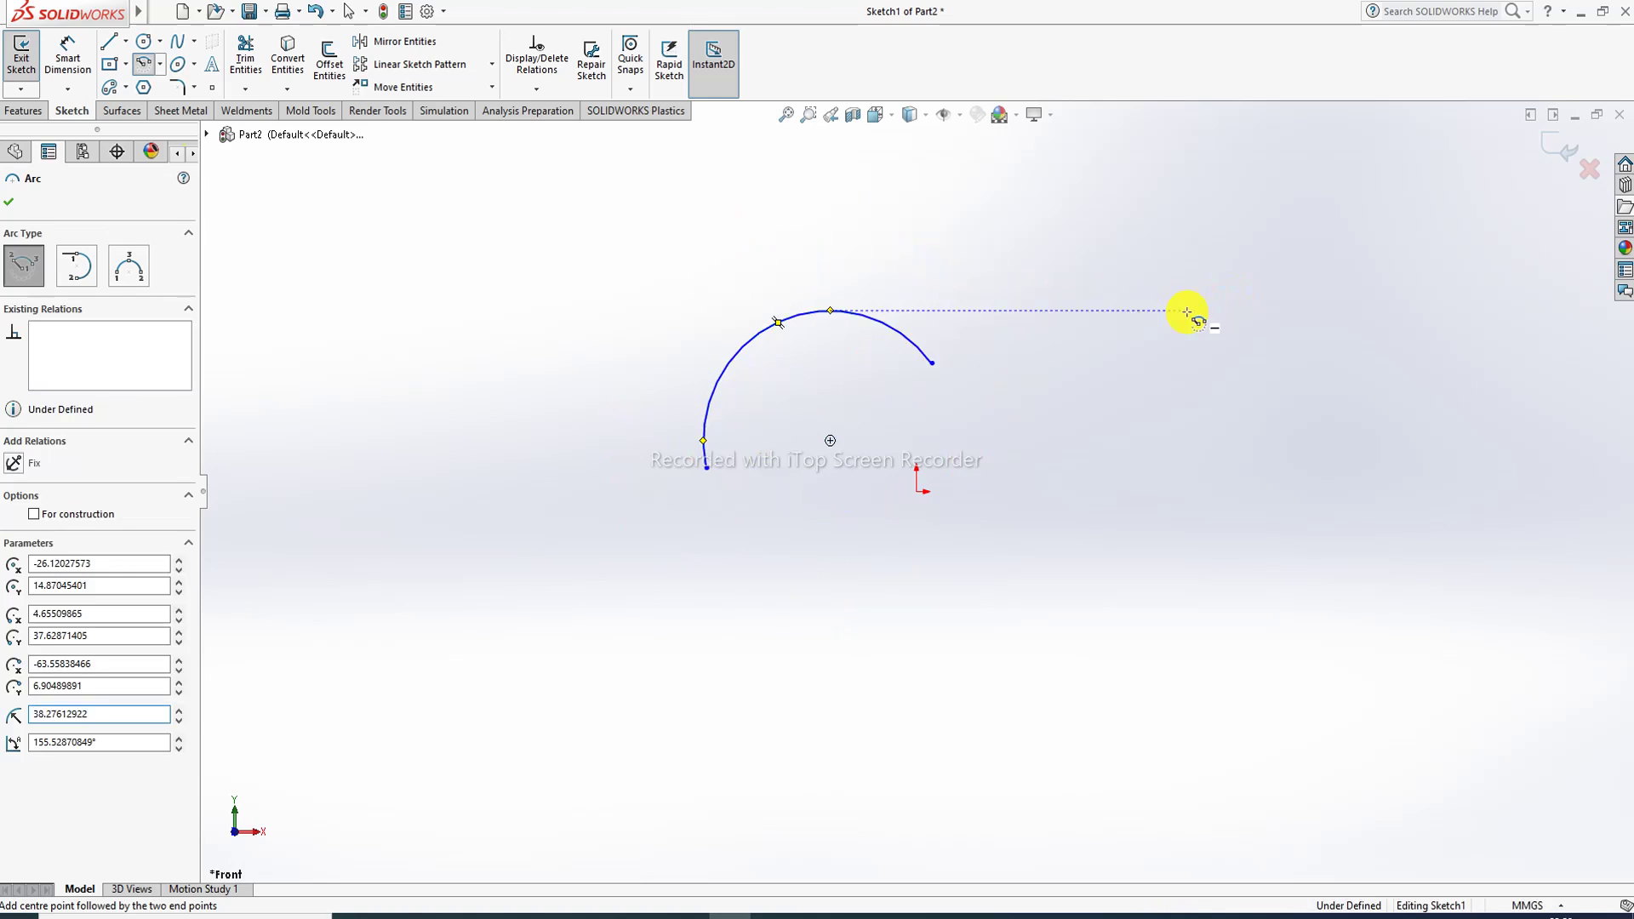
click(1277, 233)
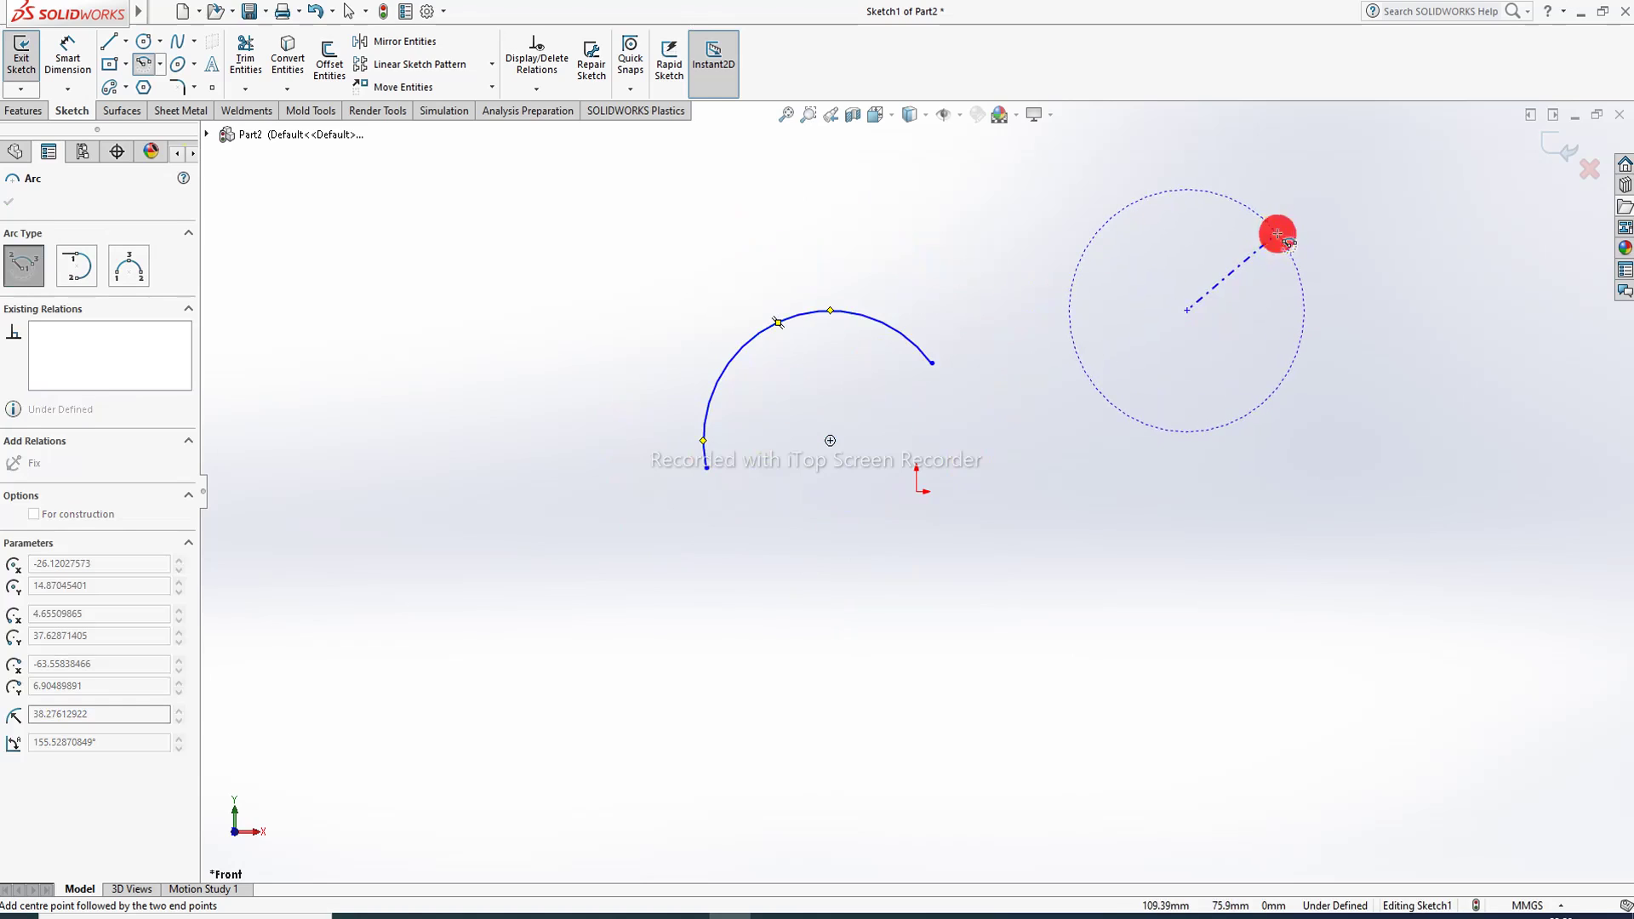
click(1171, 444)
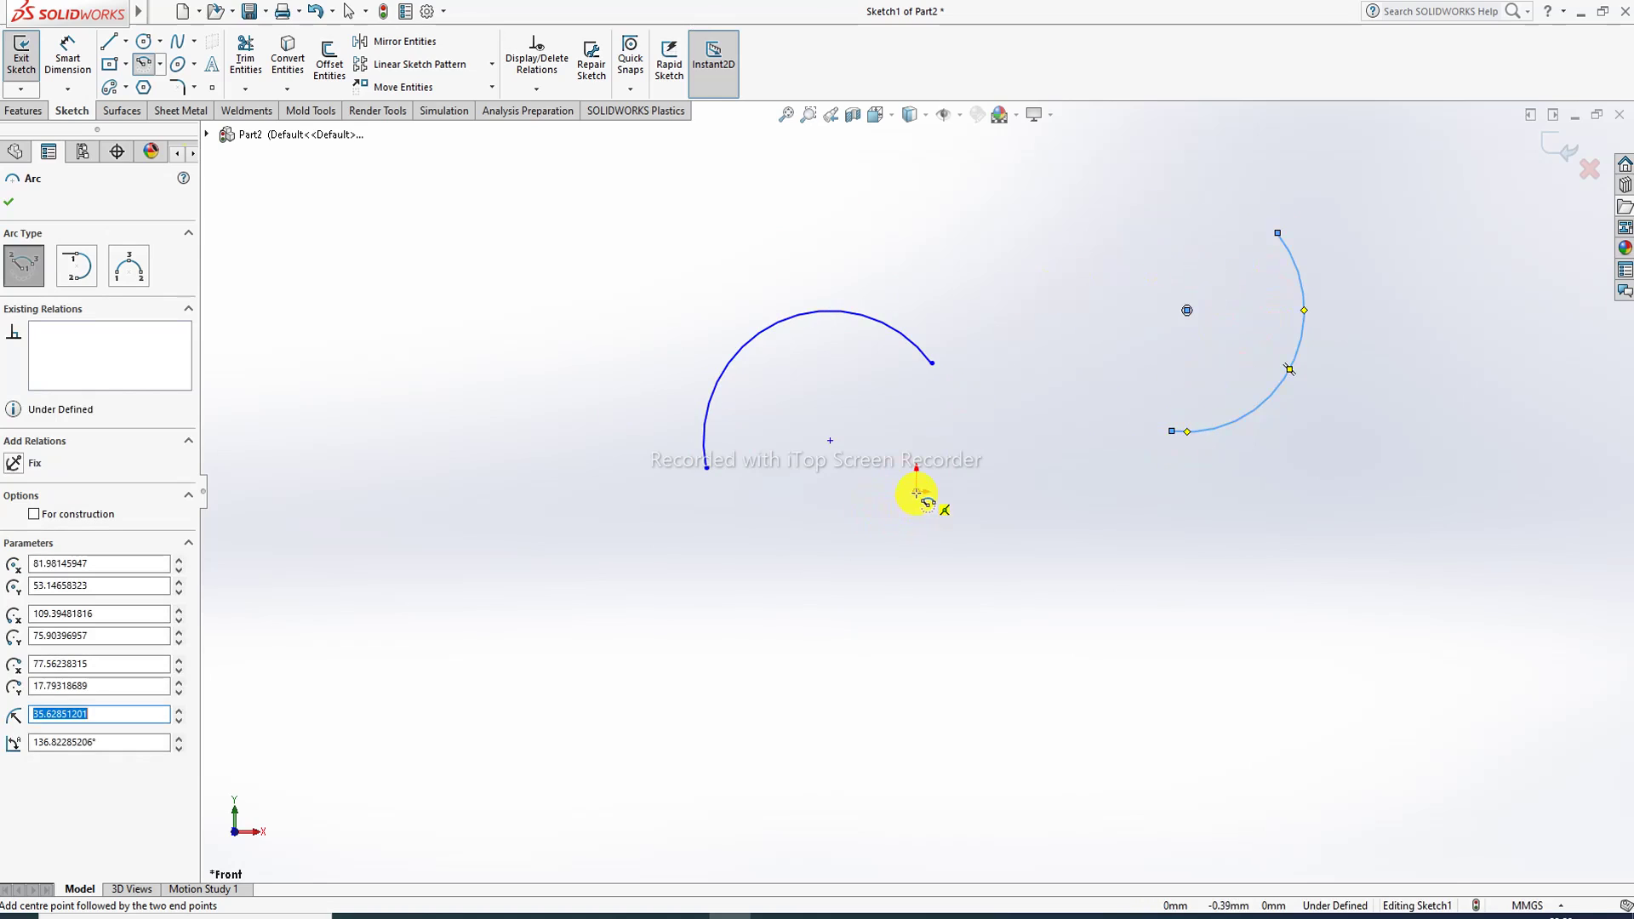
Sketch a third centerpoint arc centred on the origin, radius about 31 mm, sweeping about 131° below it.
click(917, 492)
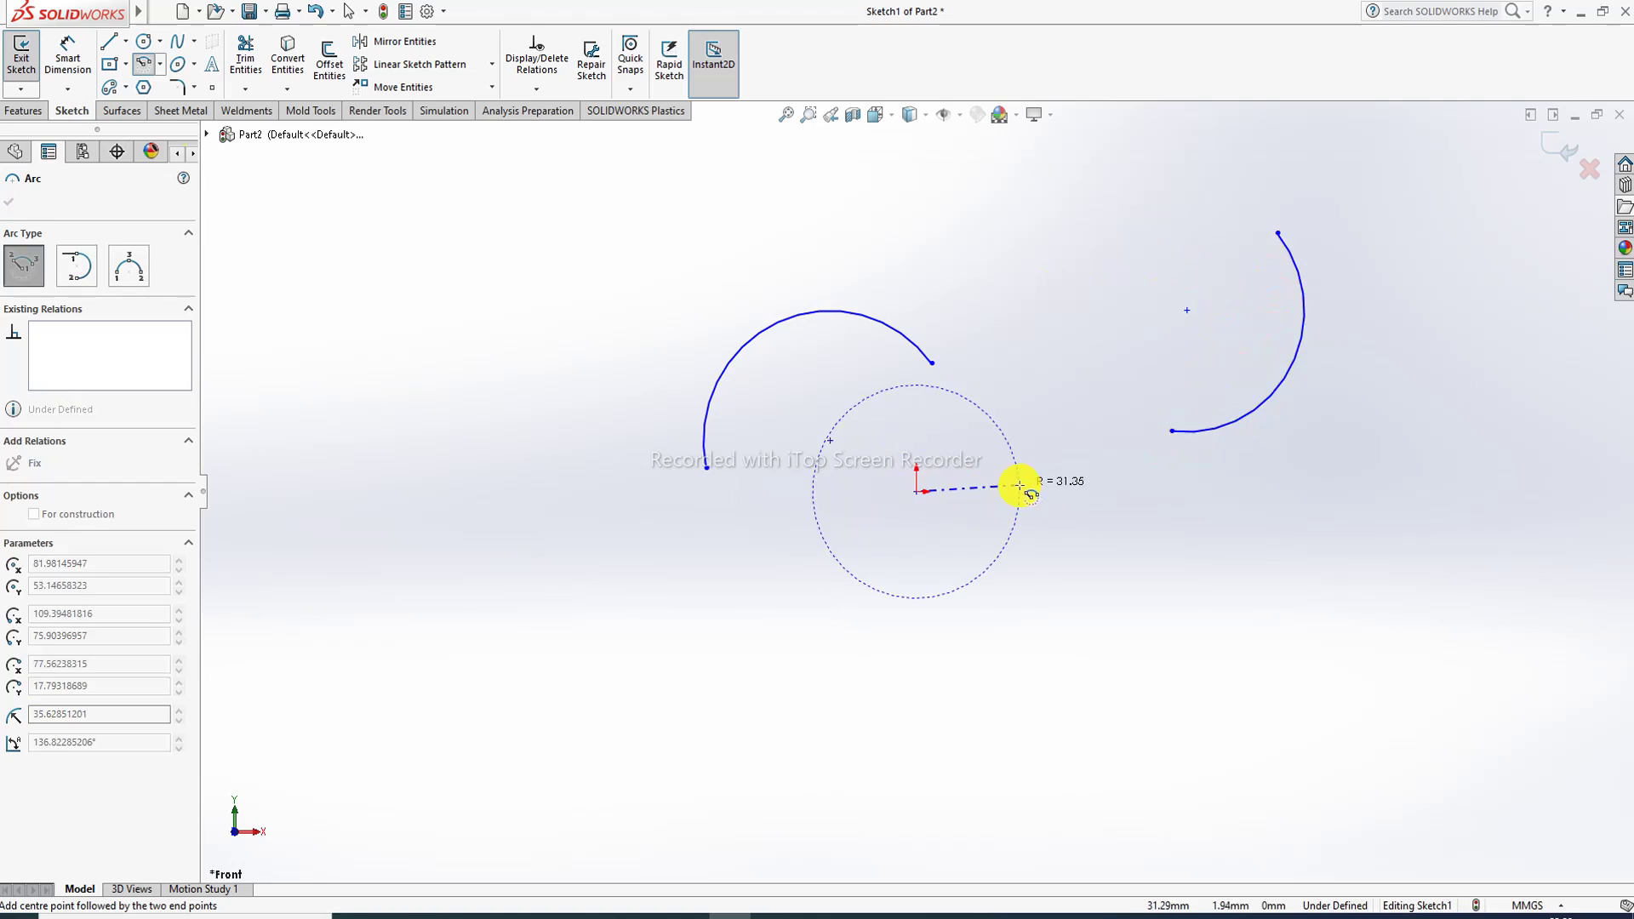
click(1019, 485)
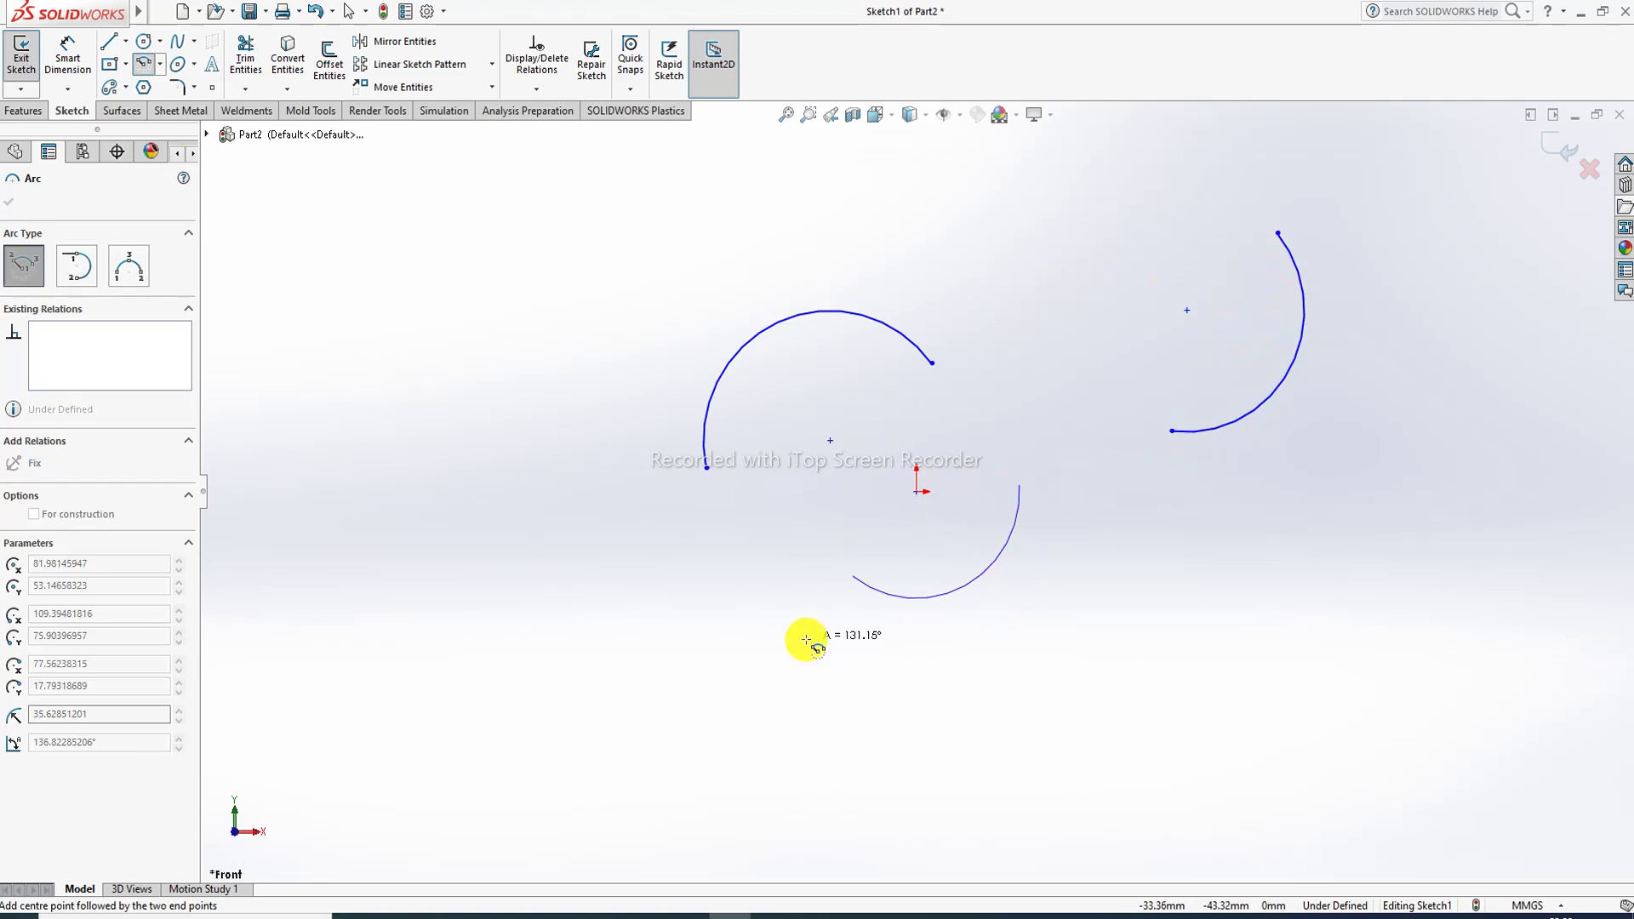
click(806, 639)
right_click(1050, 298)
click(1086, 304)
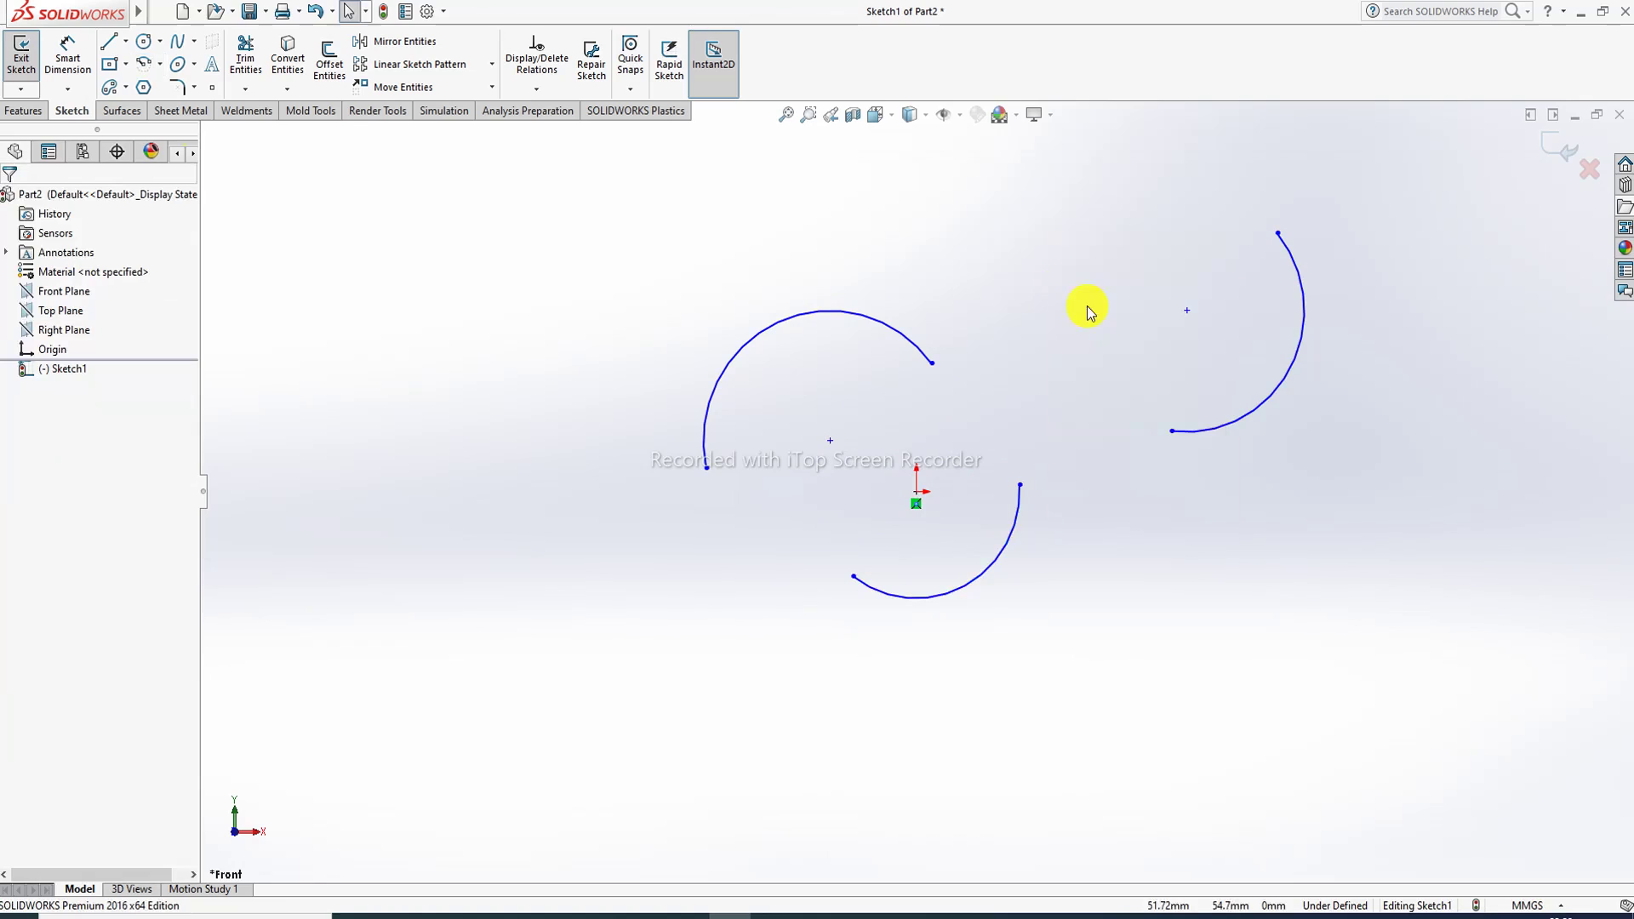
Connect the right end of the first arc to the upper end of the far-right arc with a Tangent Arc.
click(161, 65)
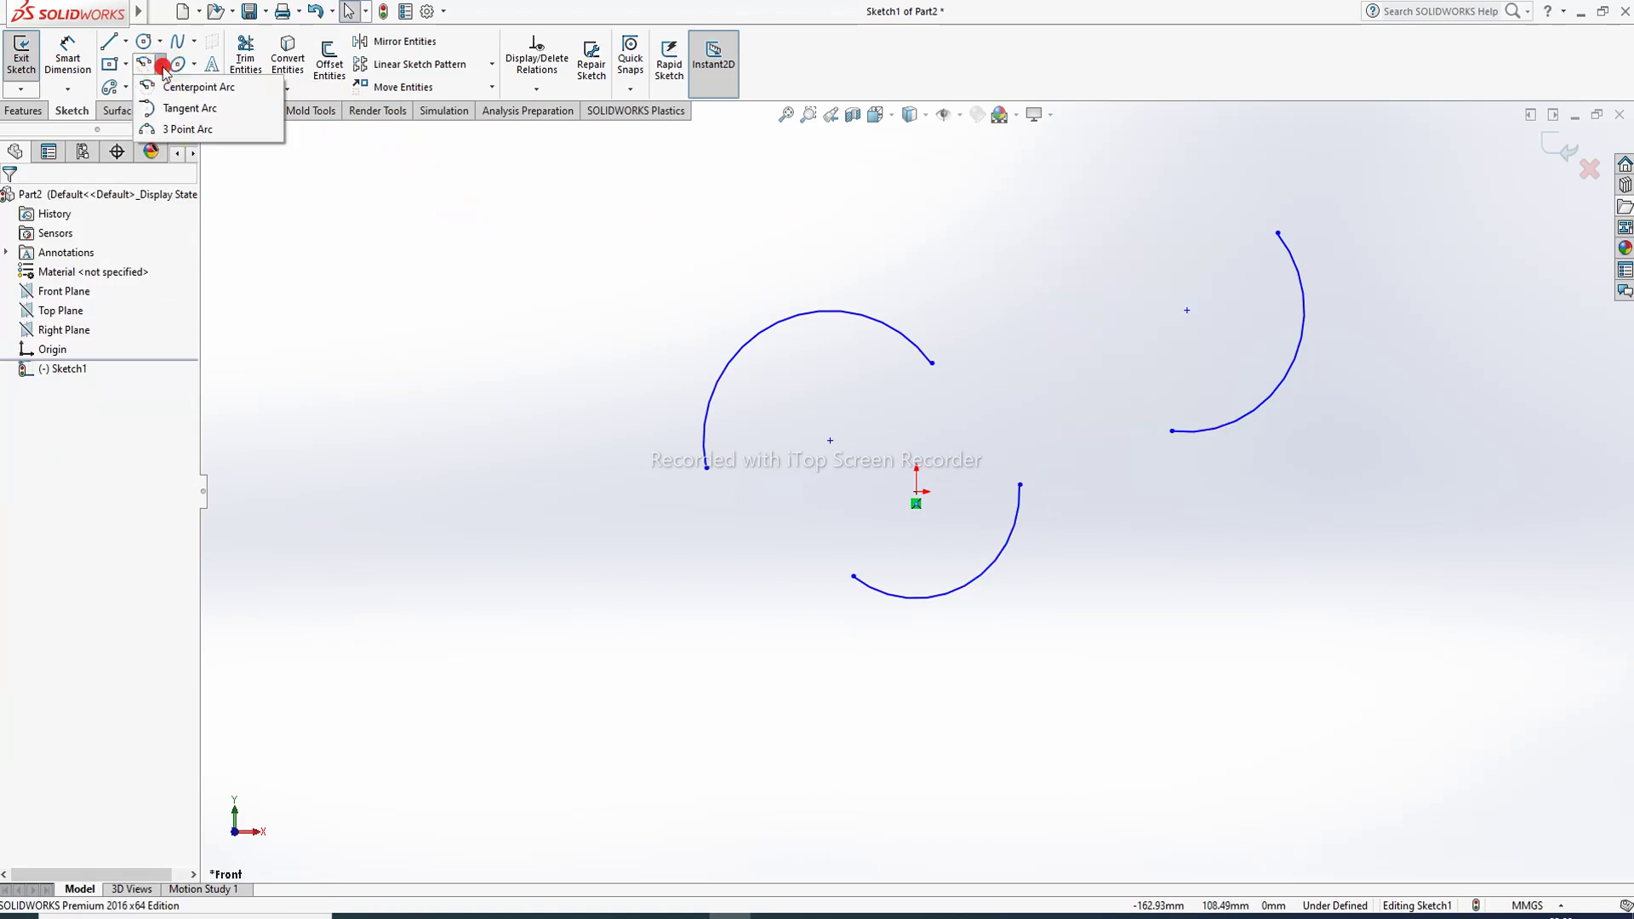
click(187, 111)
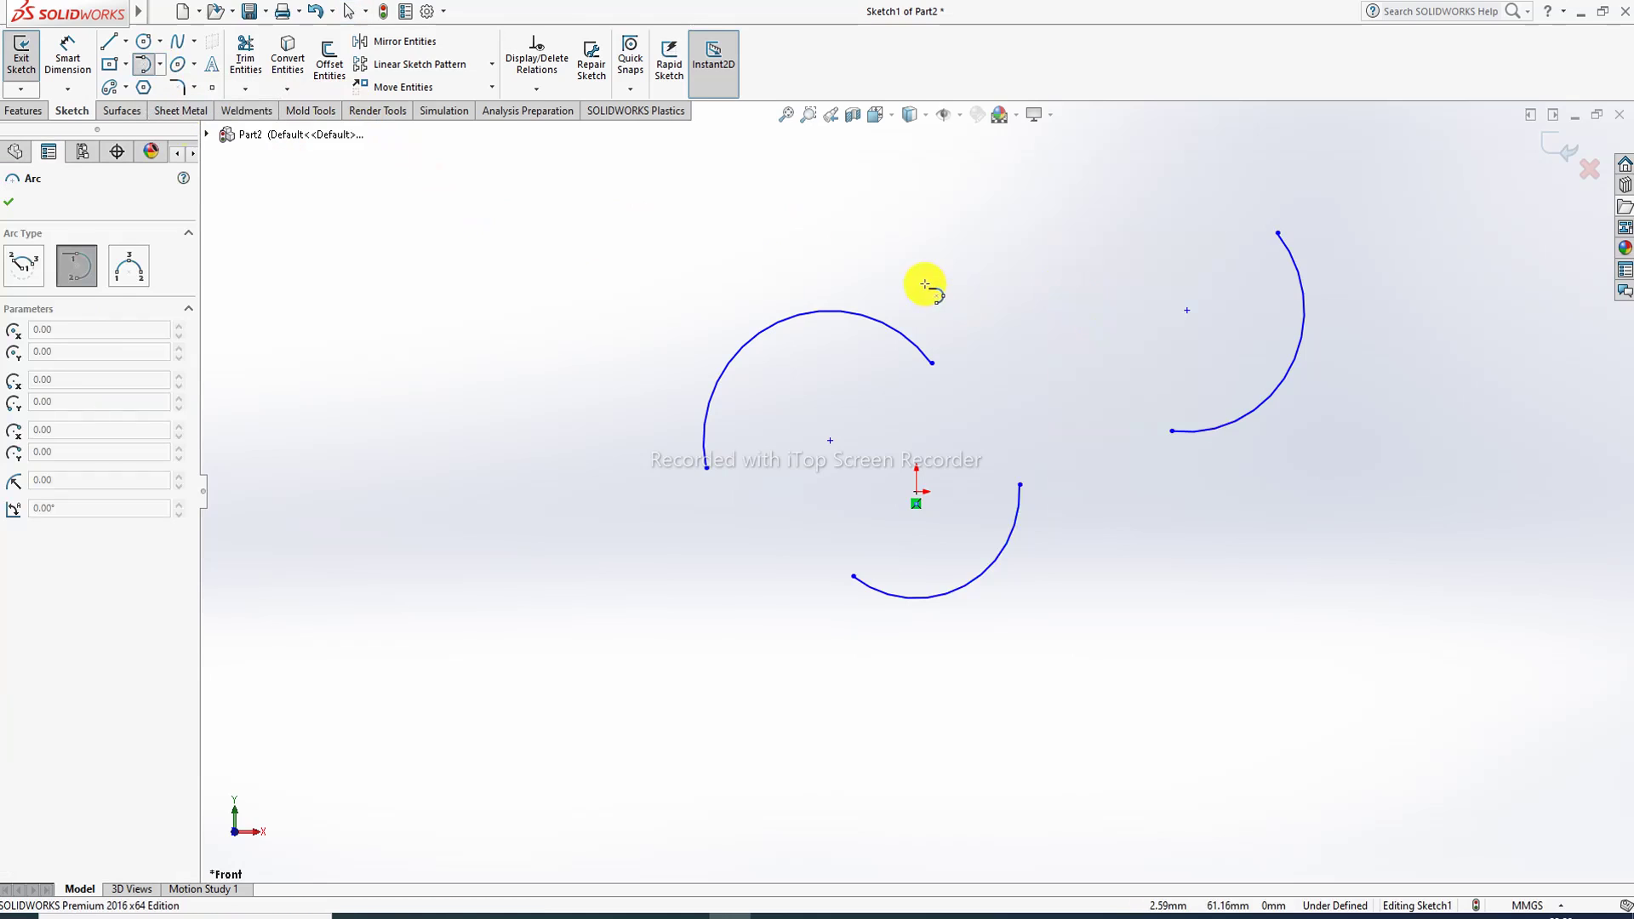
click(933, 364)
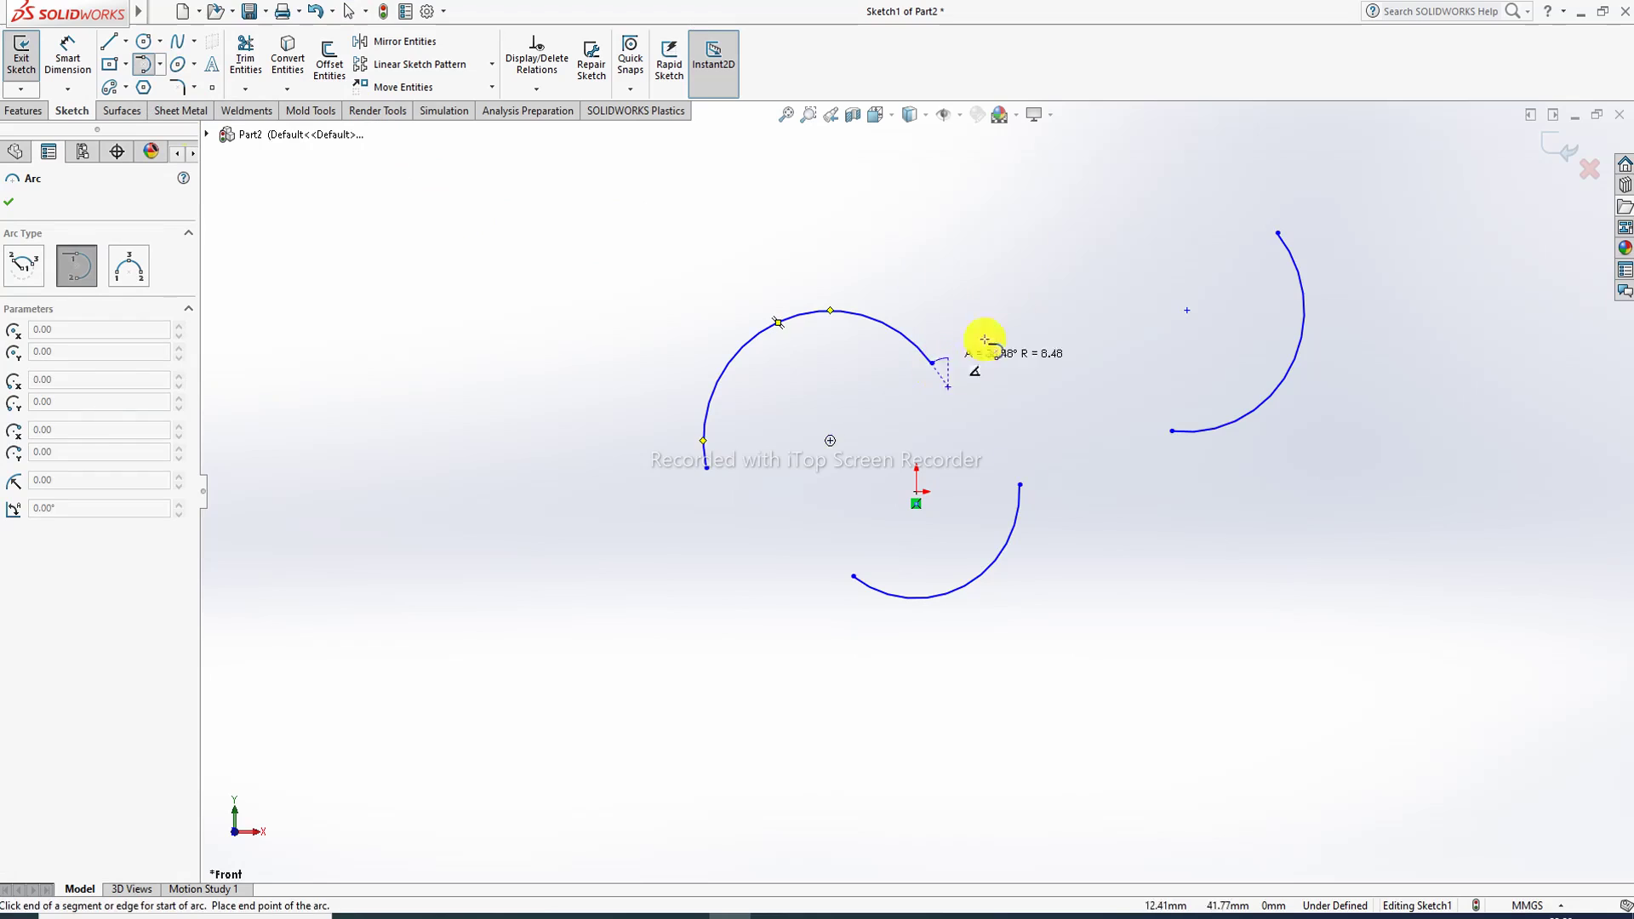
click(1279, 232)
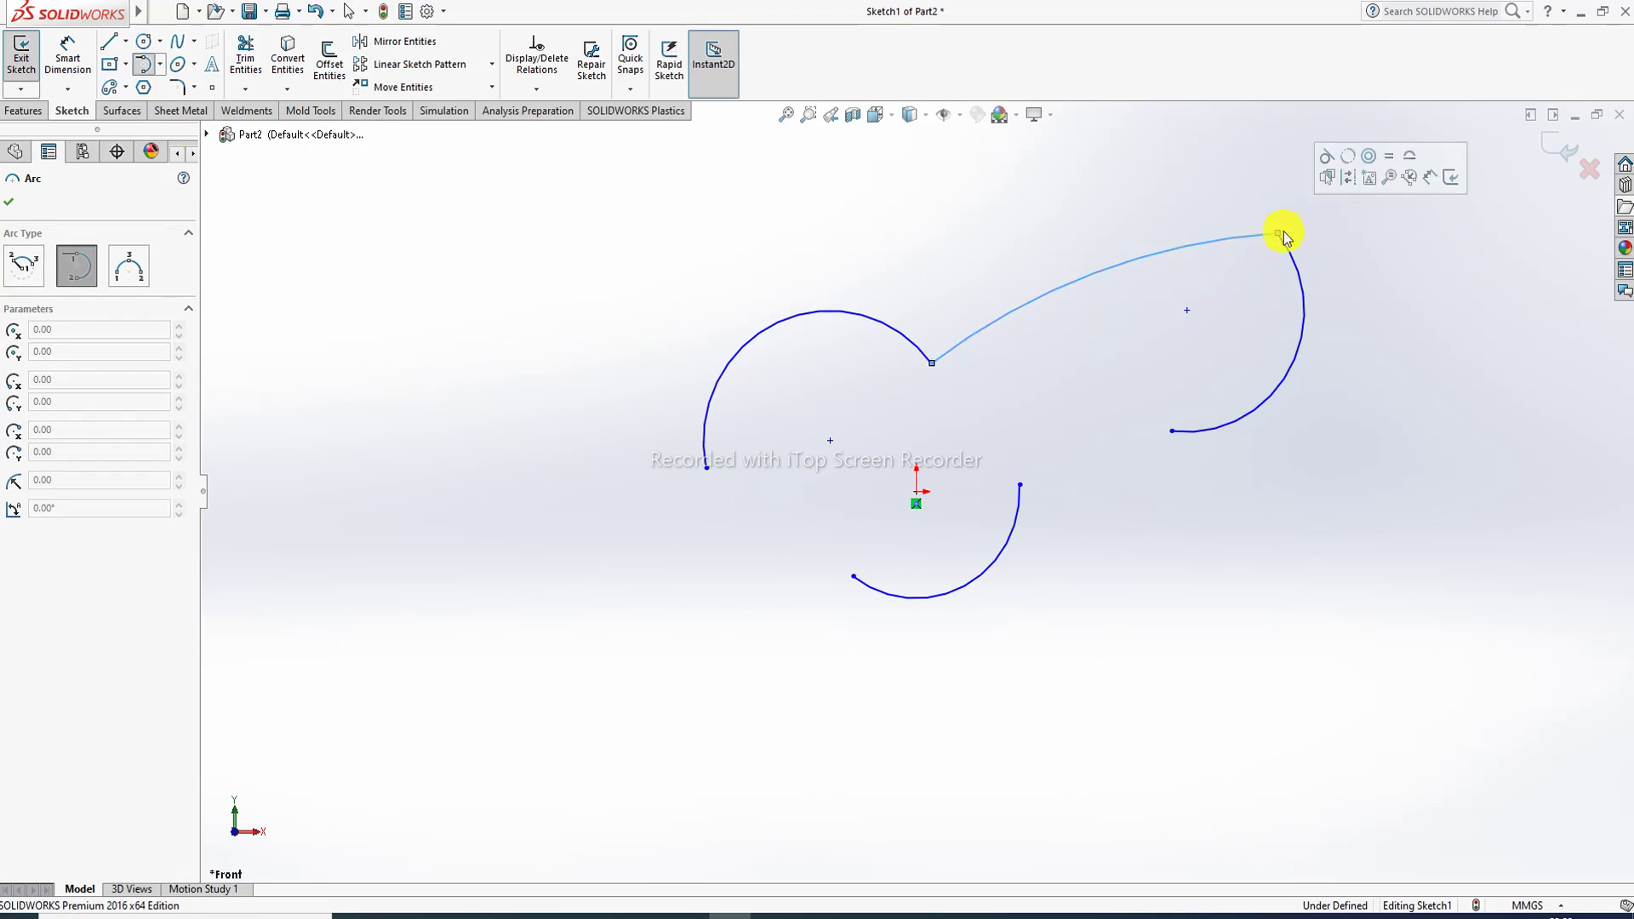
Join the first arc's lower-left end to the origin-centred arc's left end with a tangent arc of about 40 mm radius.
click(707, 468)
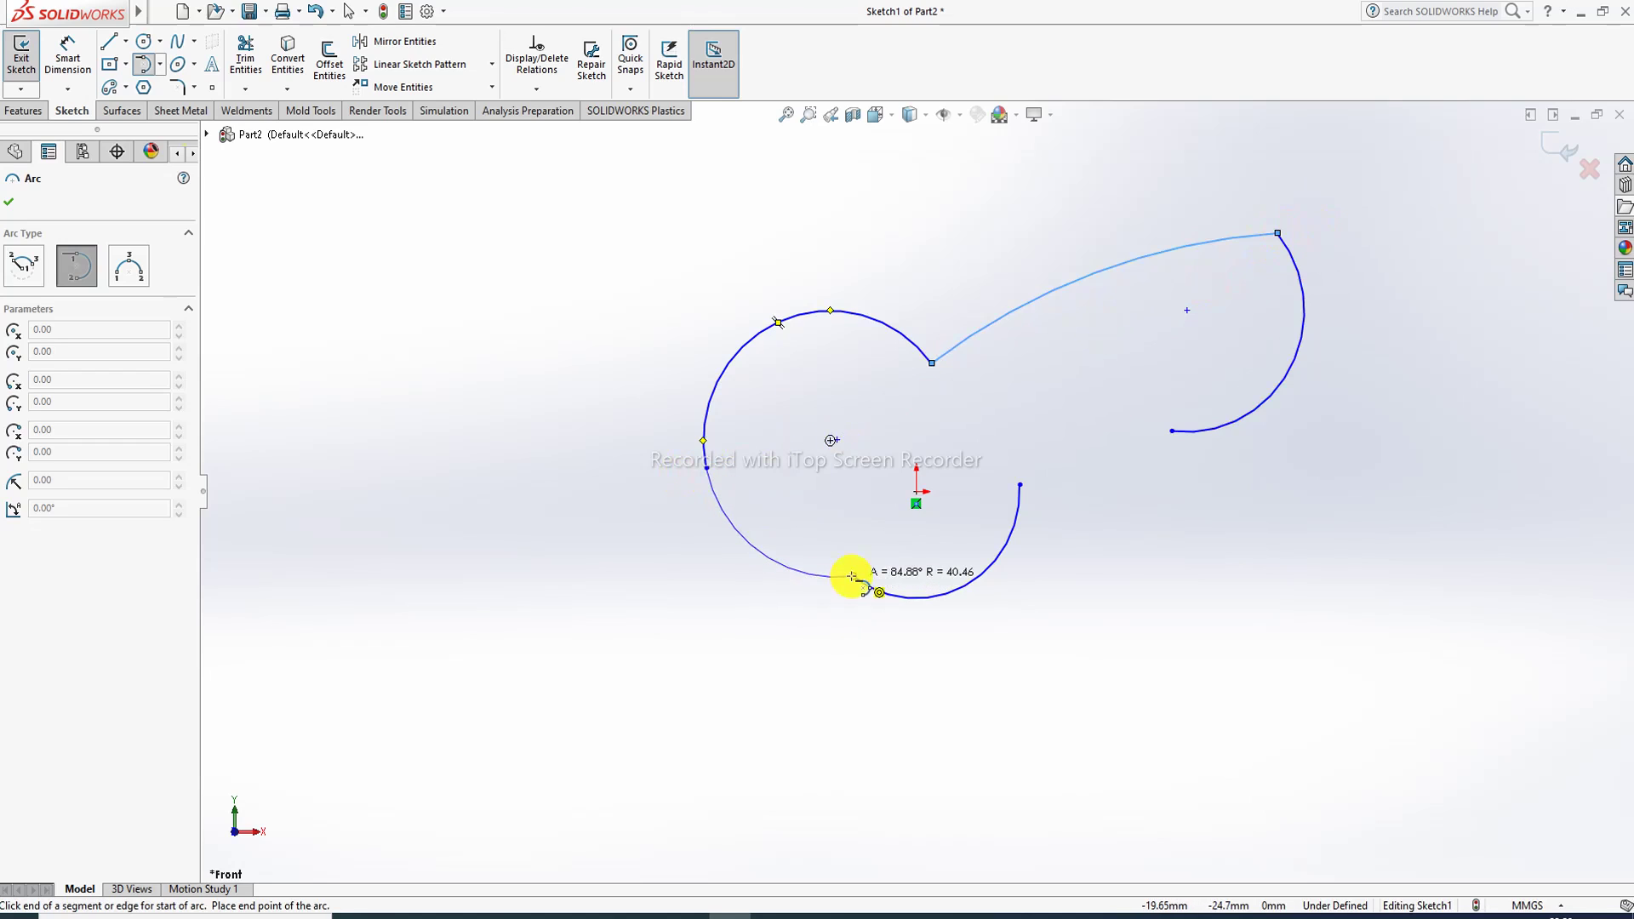
click(852, 576)
right_click(794, 452)
click(833, 468)
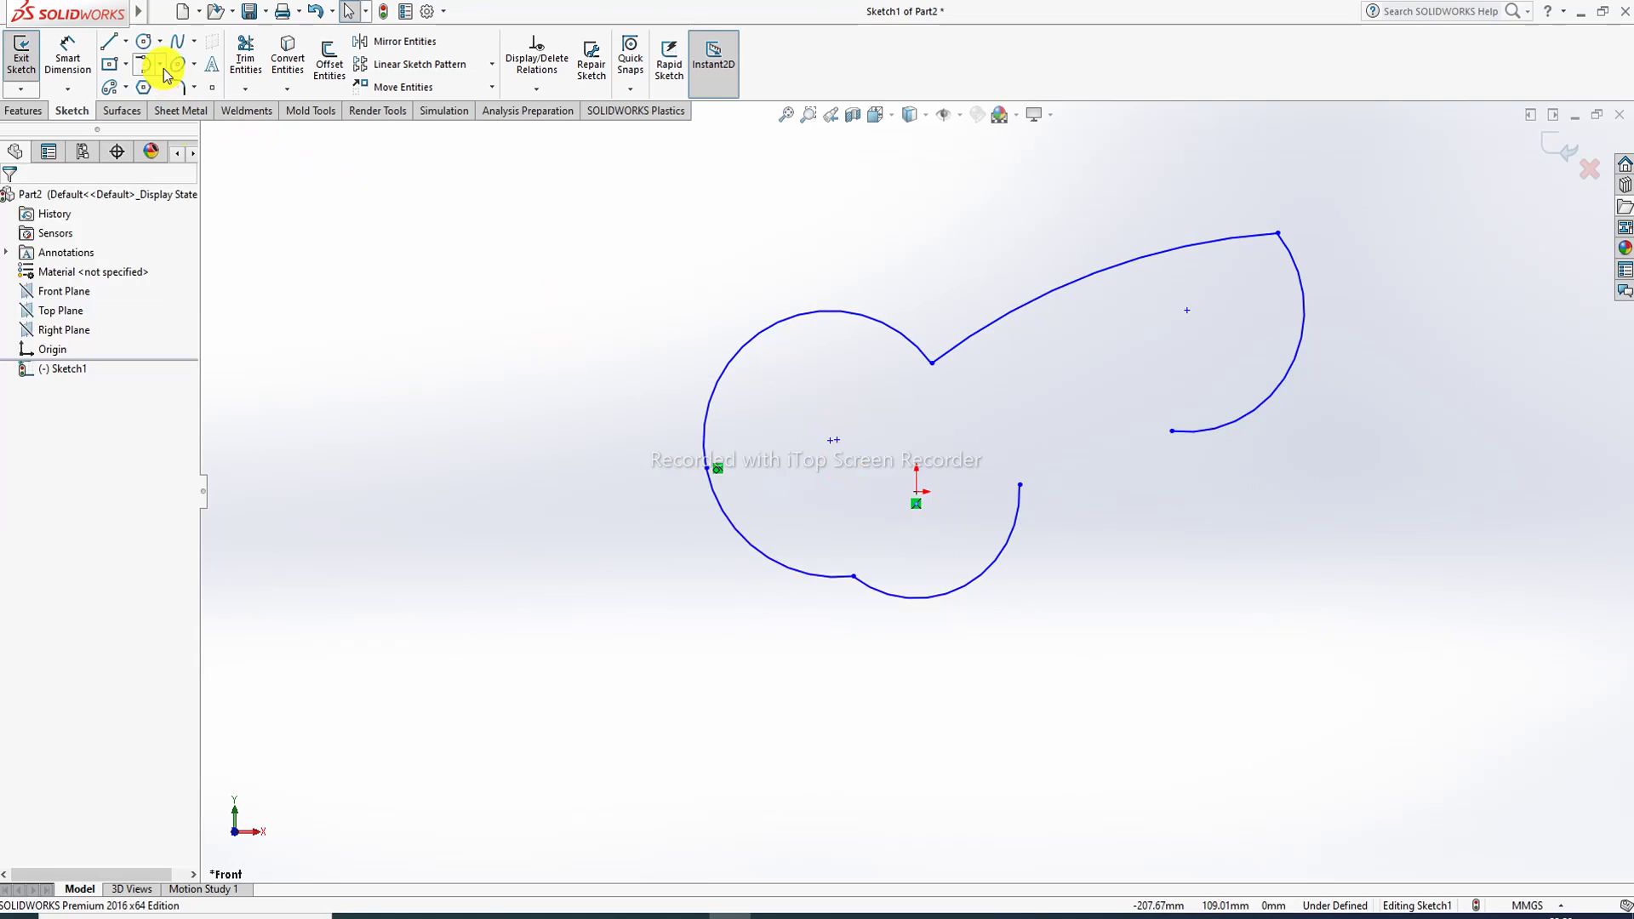
Sketch a 3 Point Arc left of the connected arcs, radius about 33 mm, spanning 90° and bulging right.
click(161, 66)
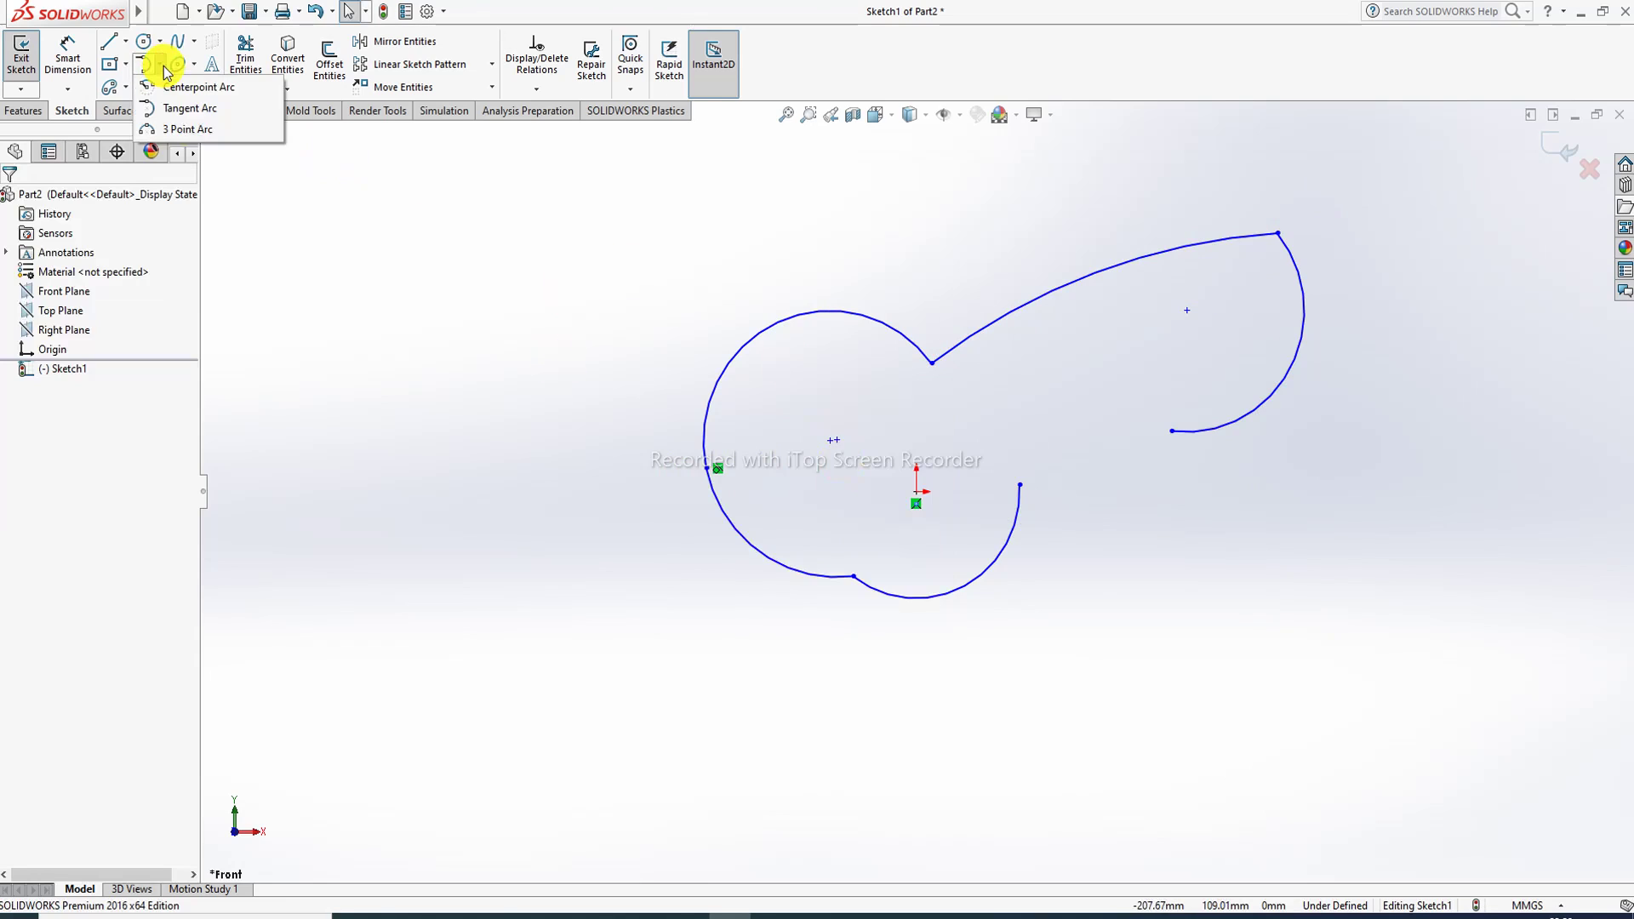
click(179, 130)
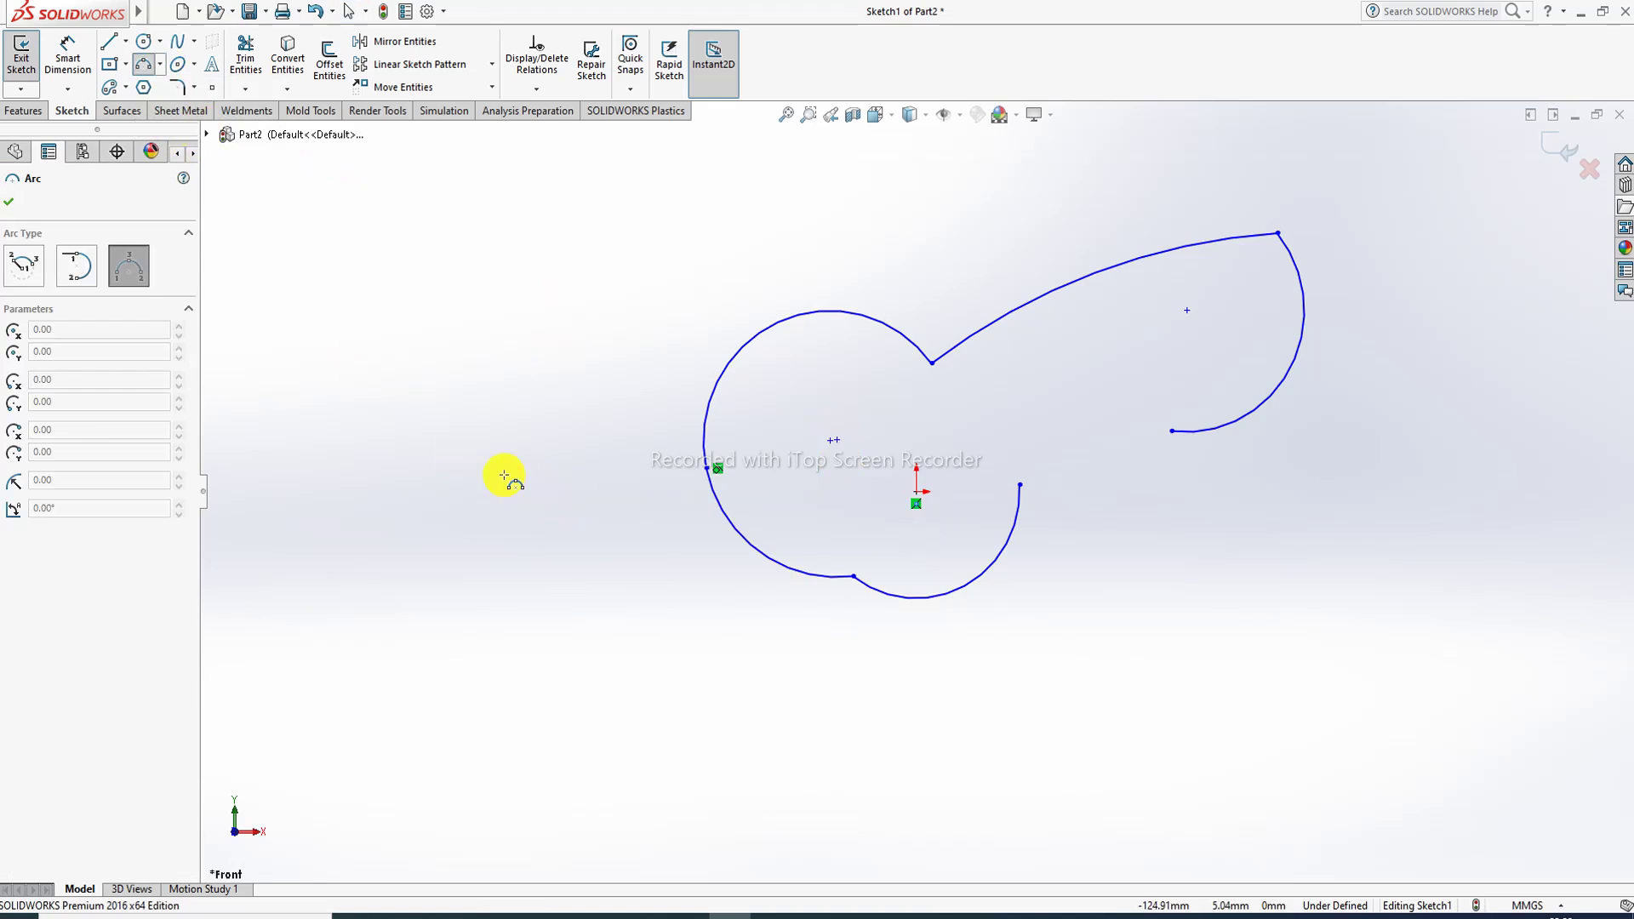
click(421, 492)
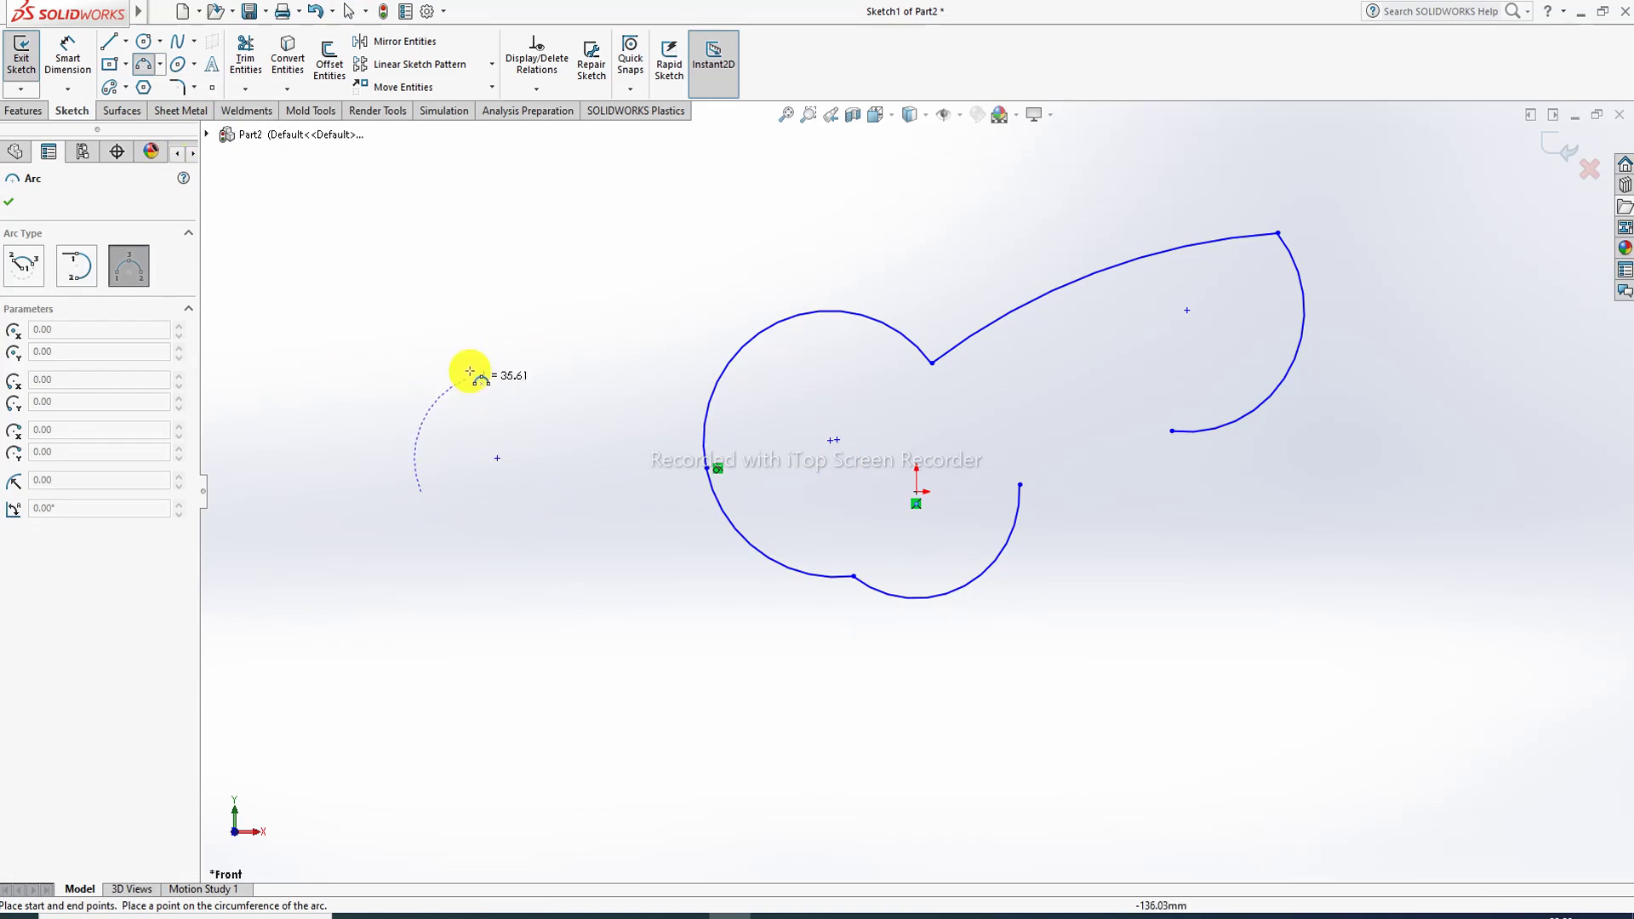
click(481, 347)
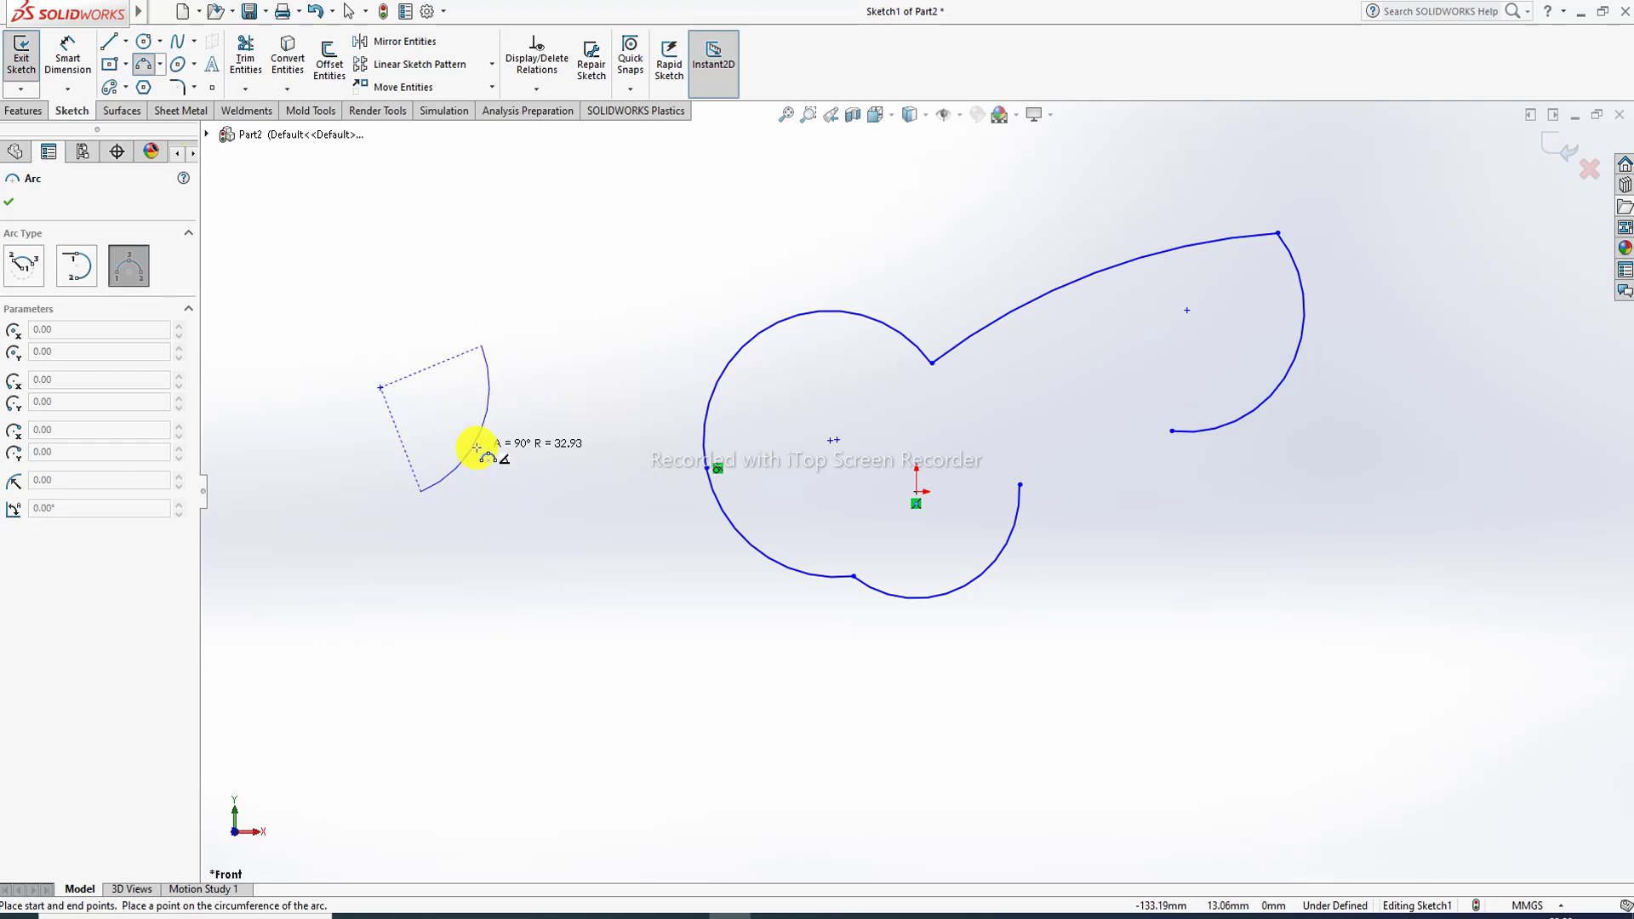
click(477, 447)
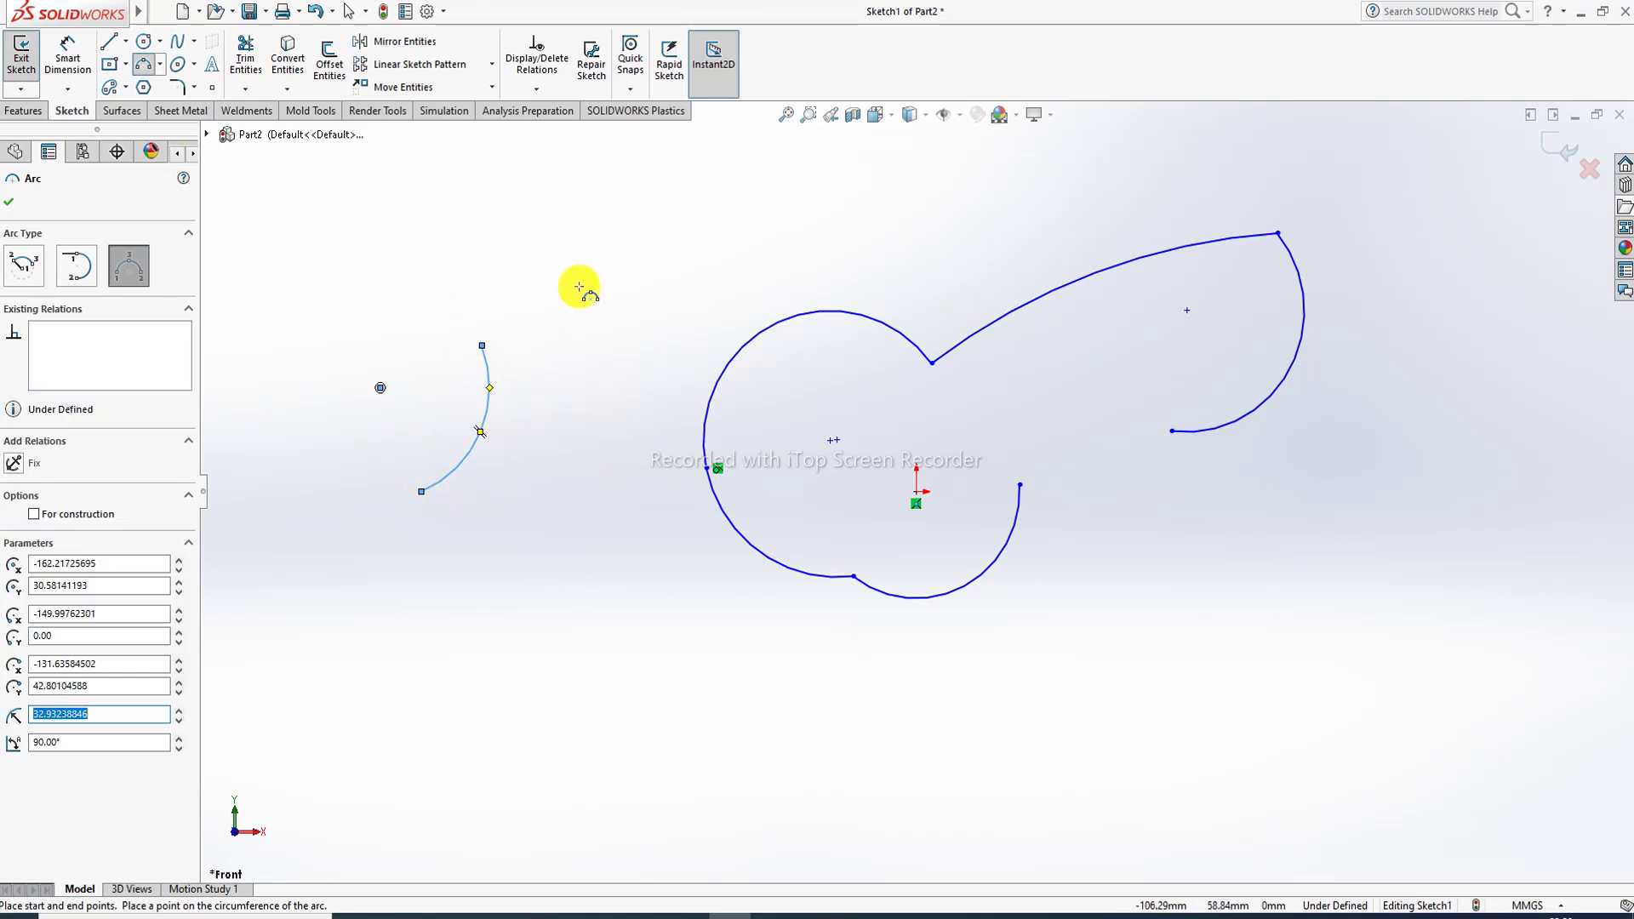
Sketch another 3 Point Arc below the previous one, radius about 21 mm, spanning about 153° and bulging right.
click(526, 679)
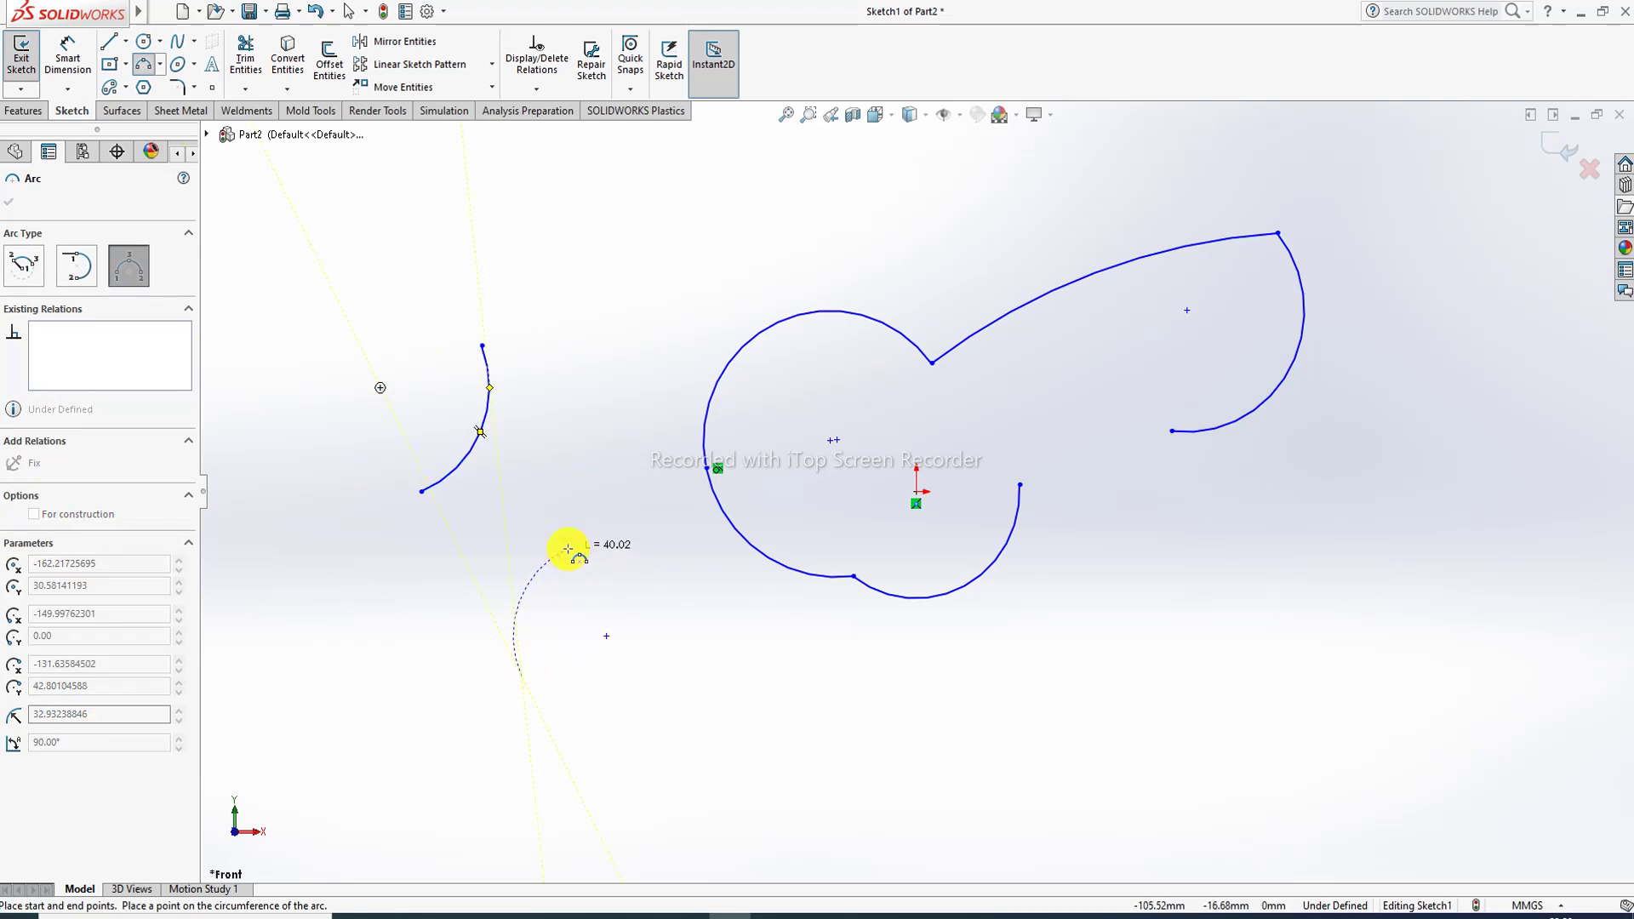
click(568, 549)
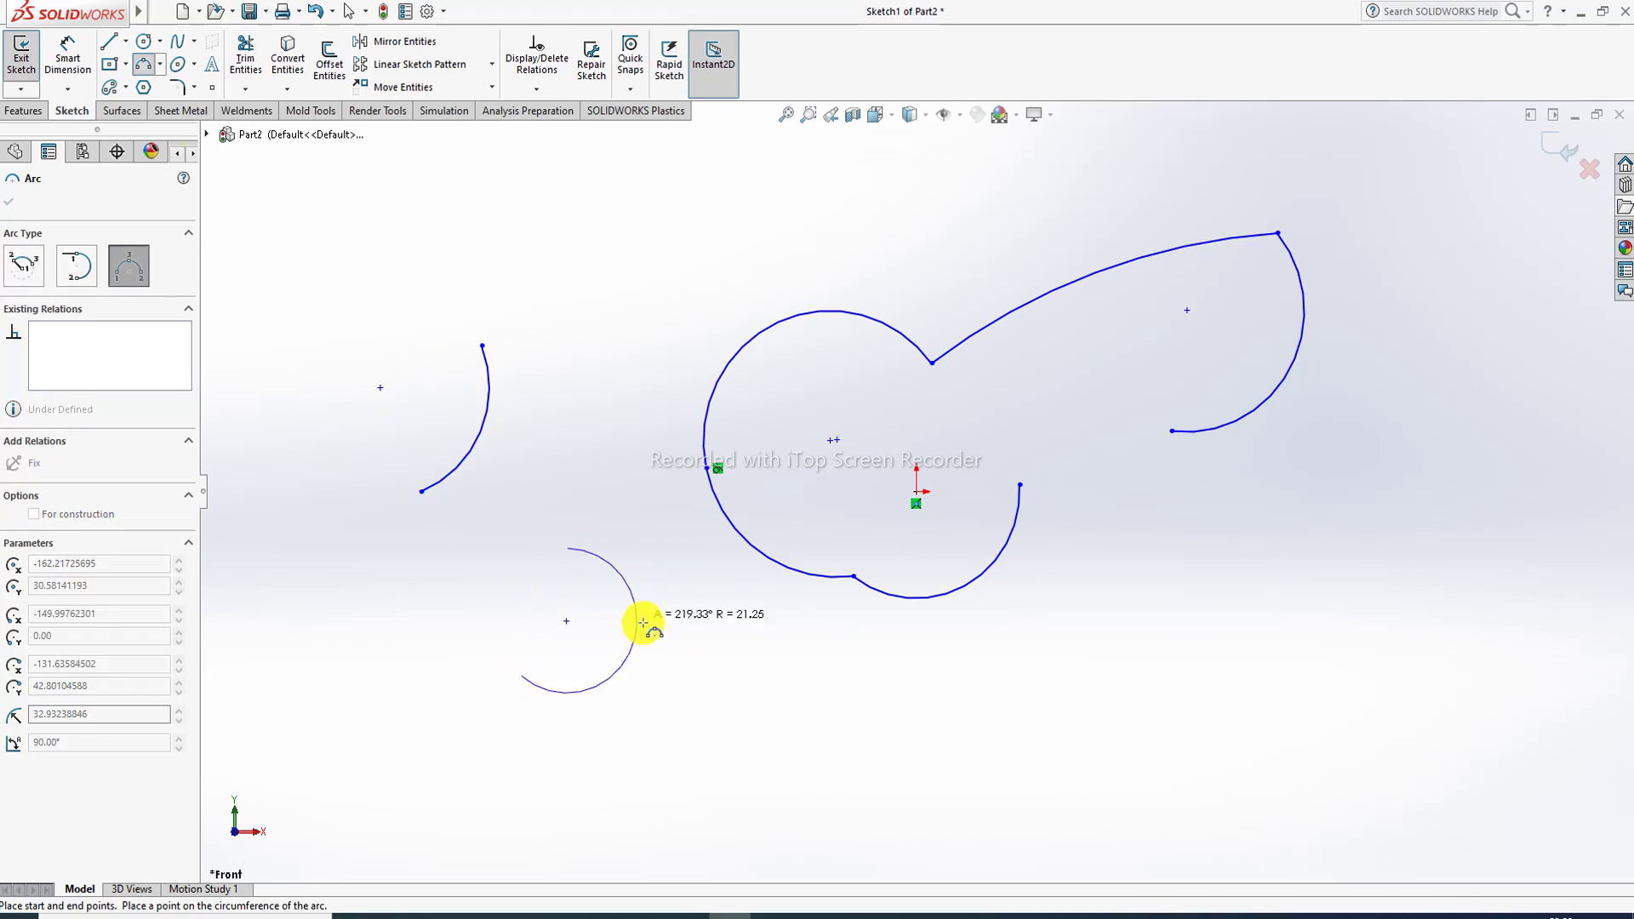
click(598, 610)
right_click(585, 462)
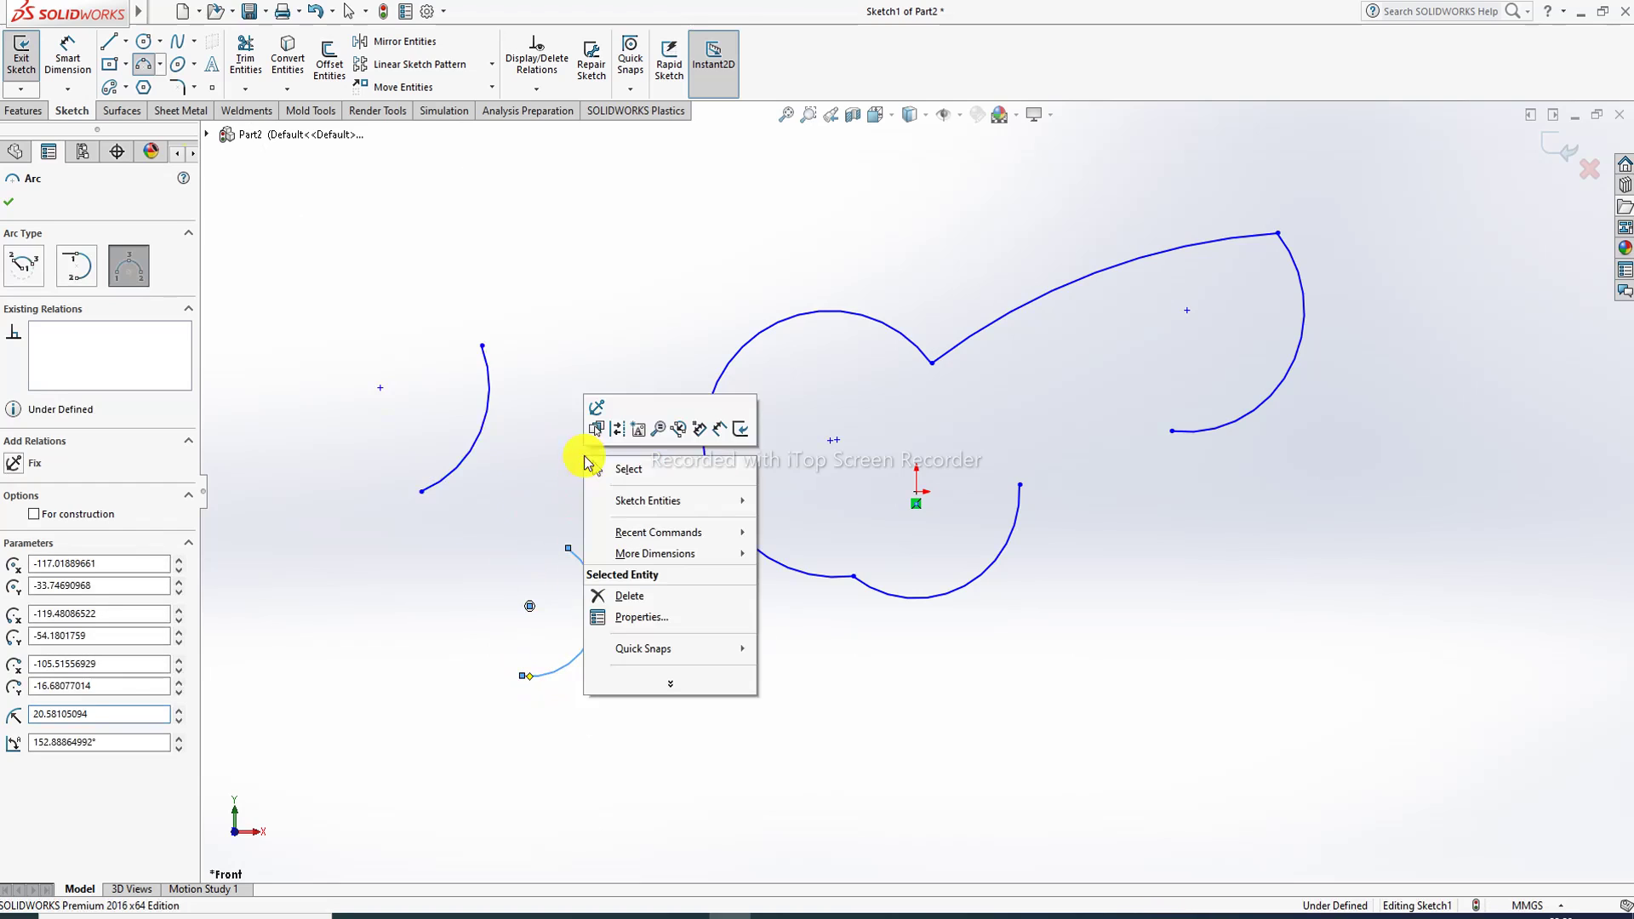
click(630, 469)
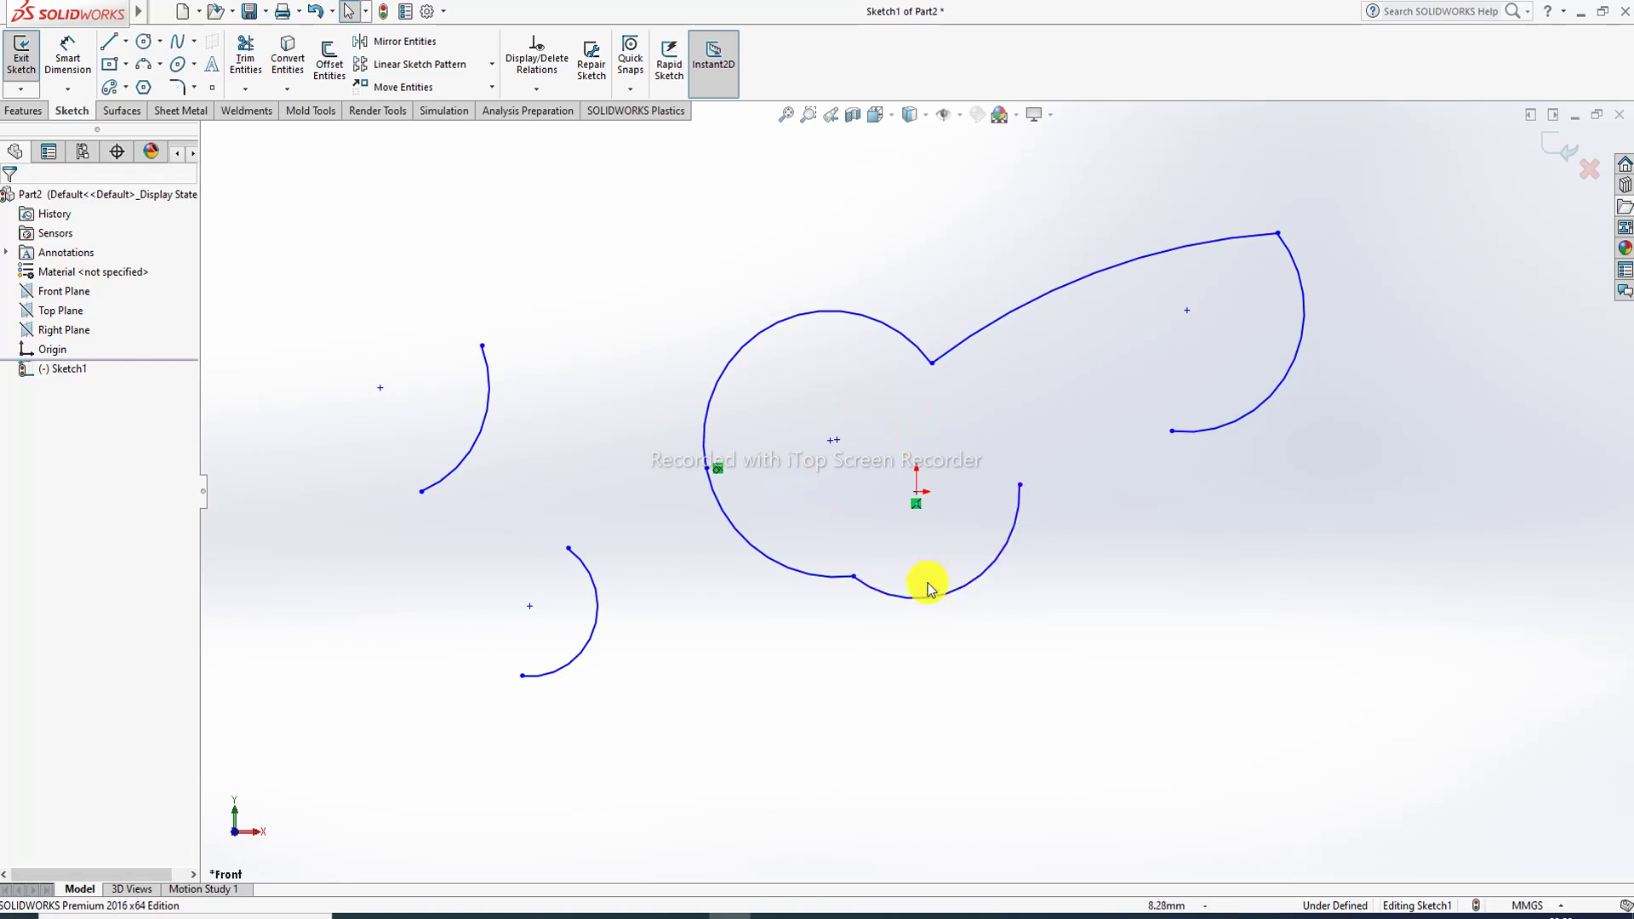
Add a Tangent relation between the origin-centred arc and the adjoining arc on its left.
click(882, 590)
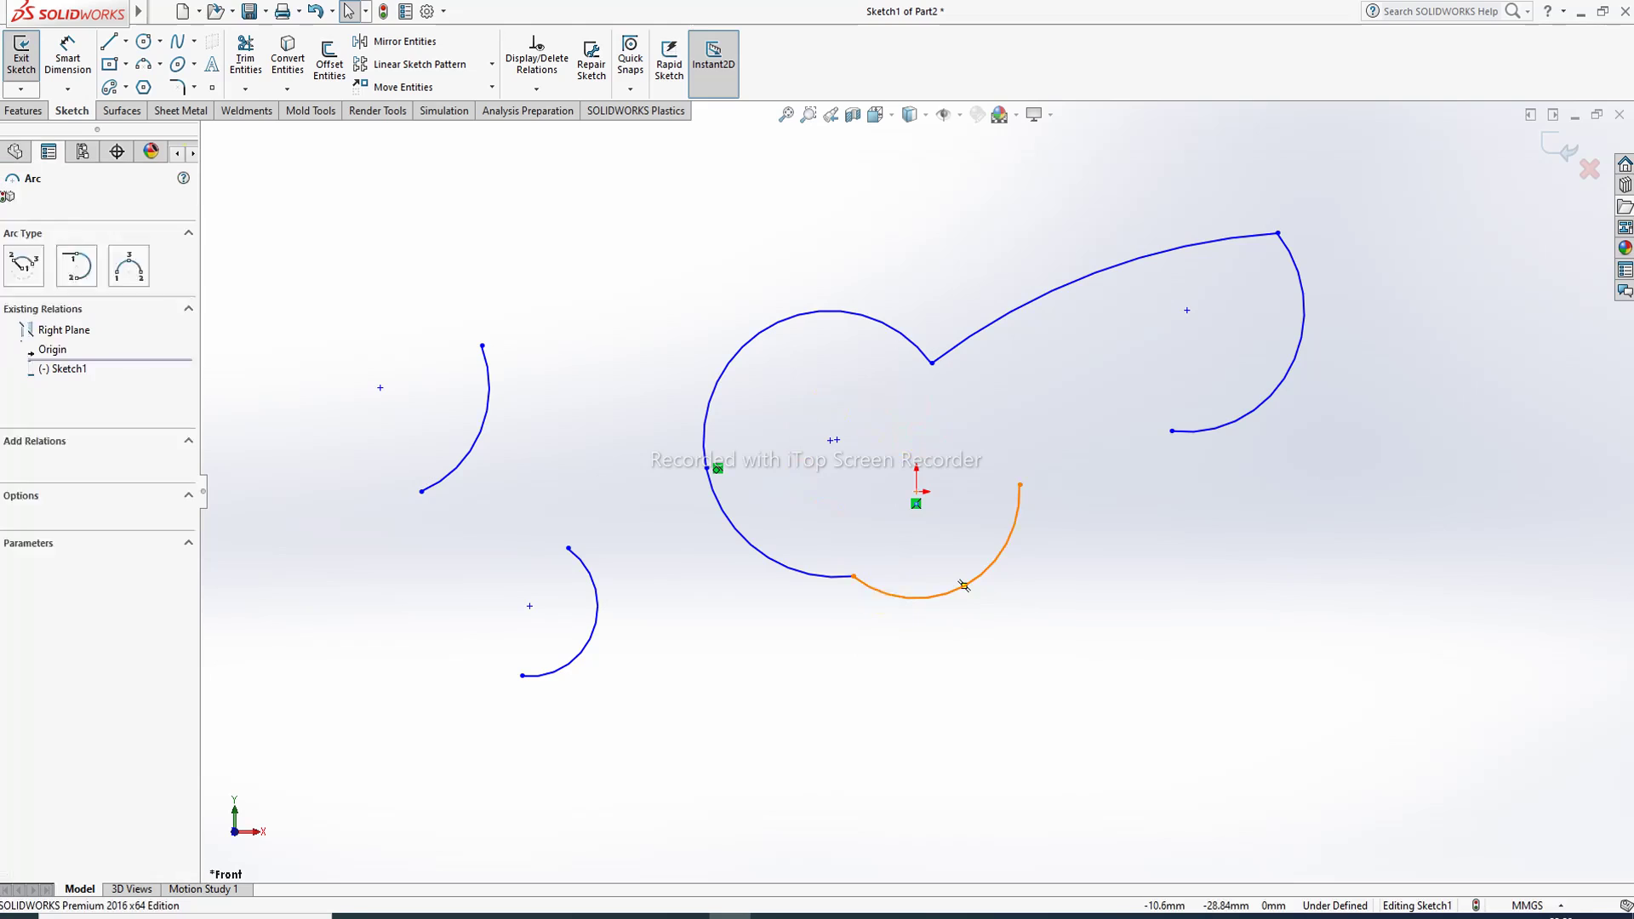
click(888, 595)
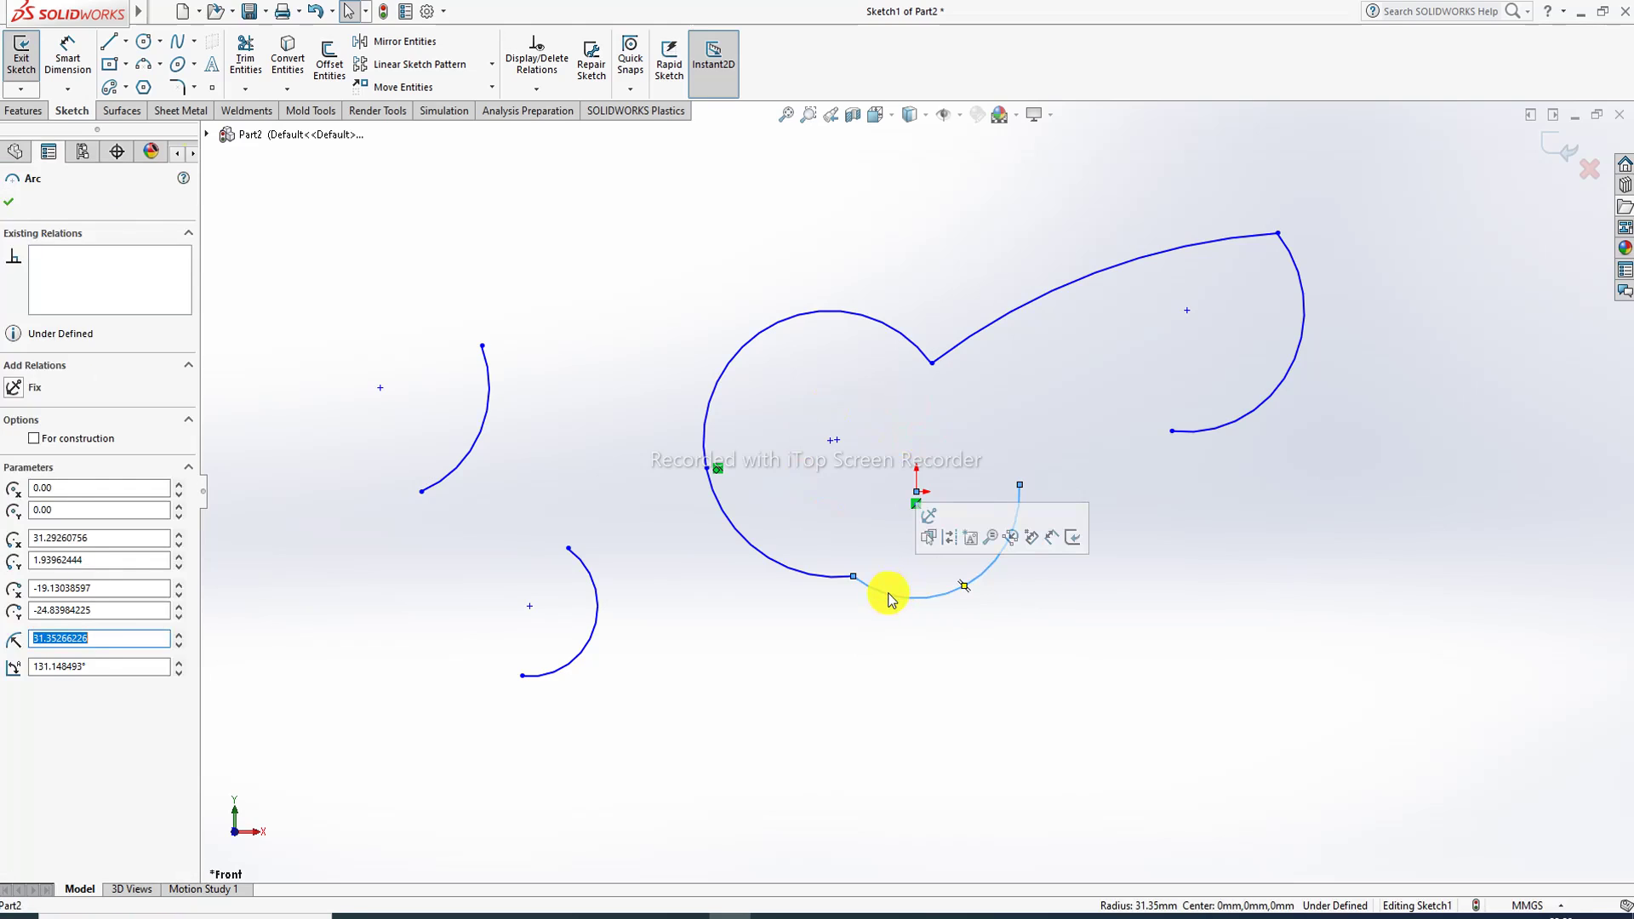
ctrl+click(830, 582)
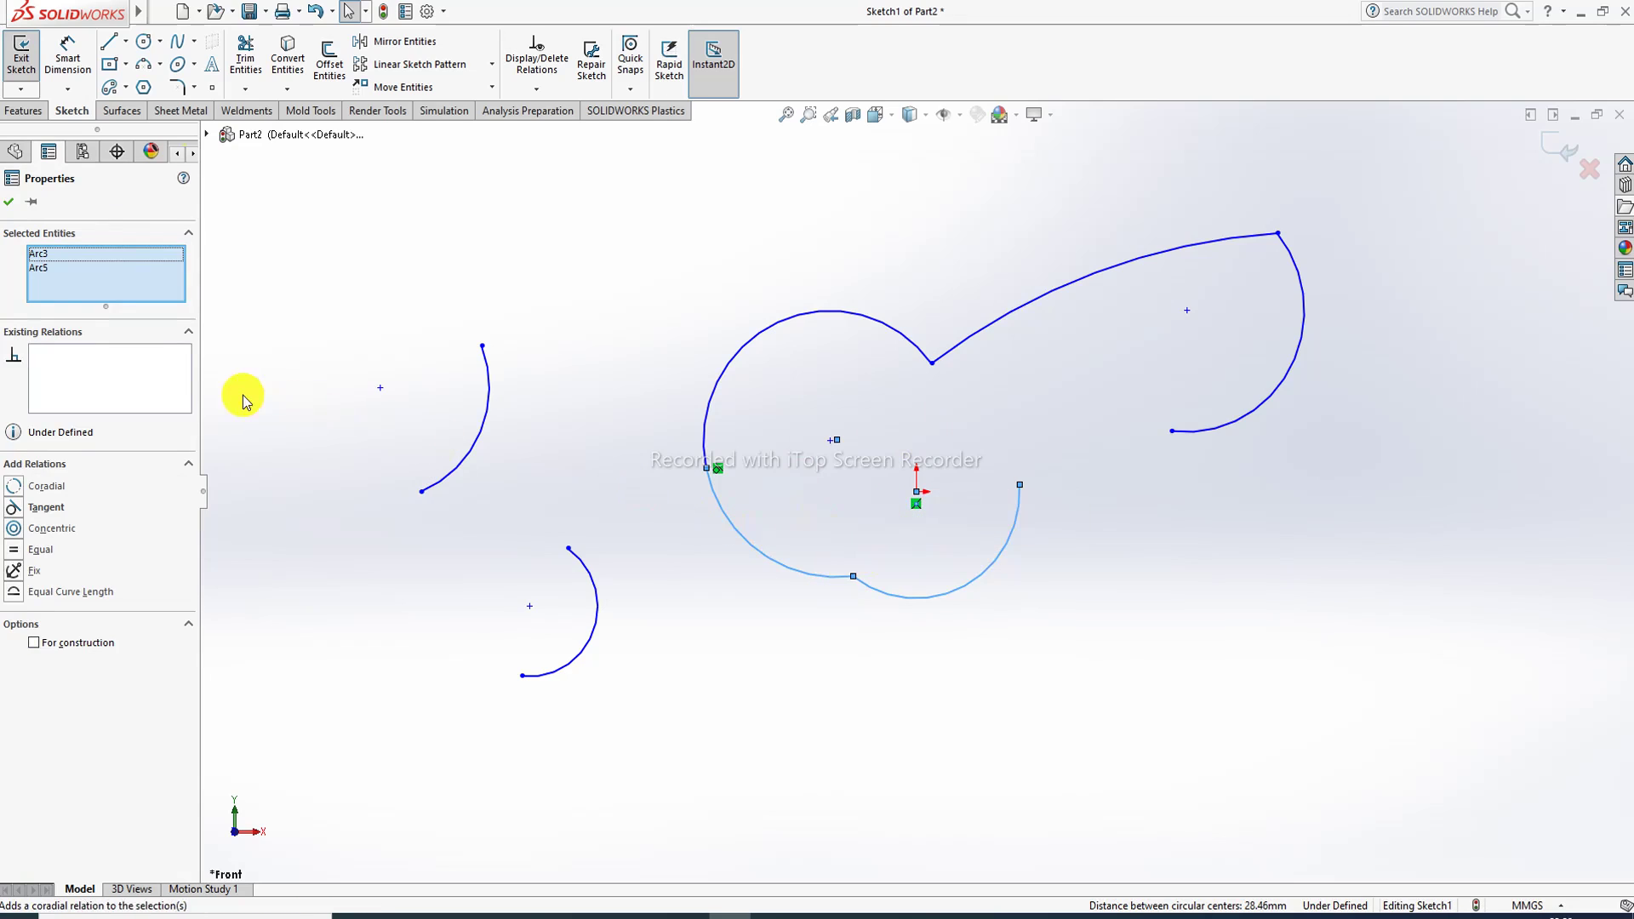
click(44, 509)
click(741, 591)
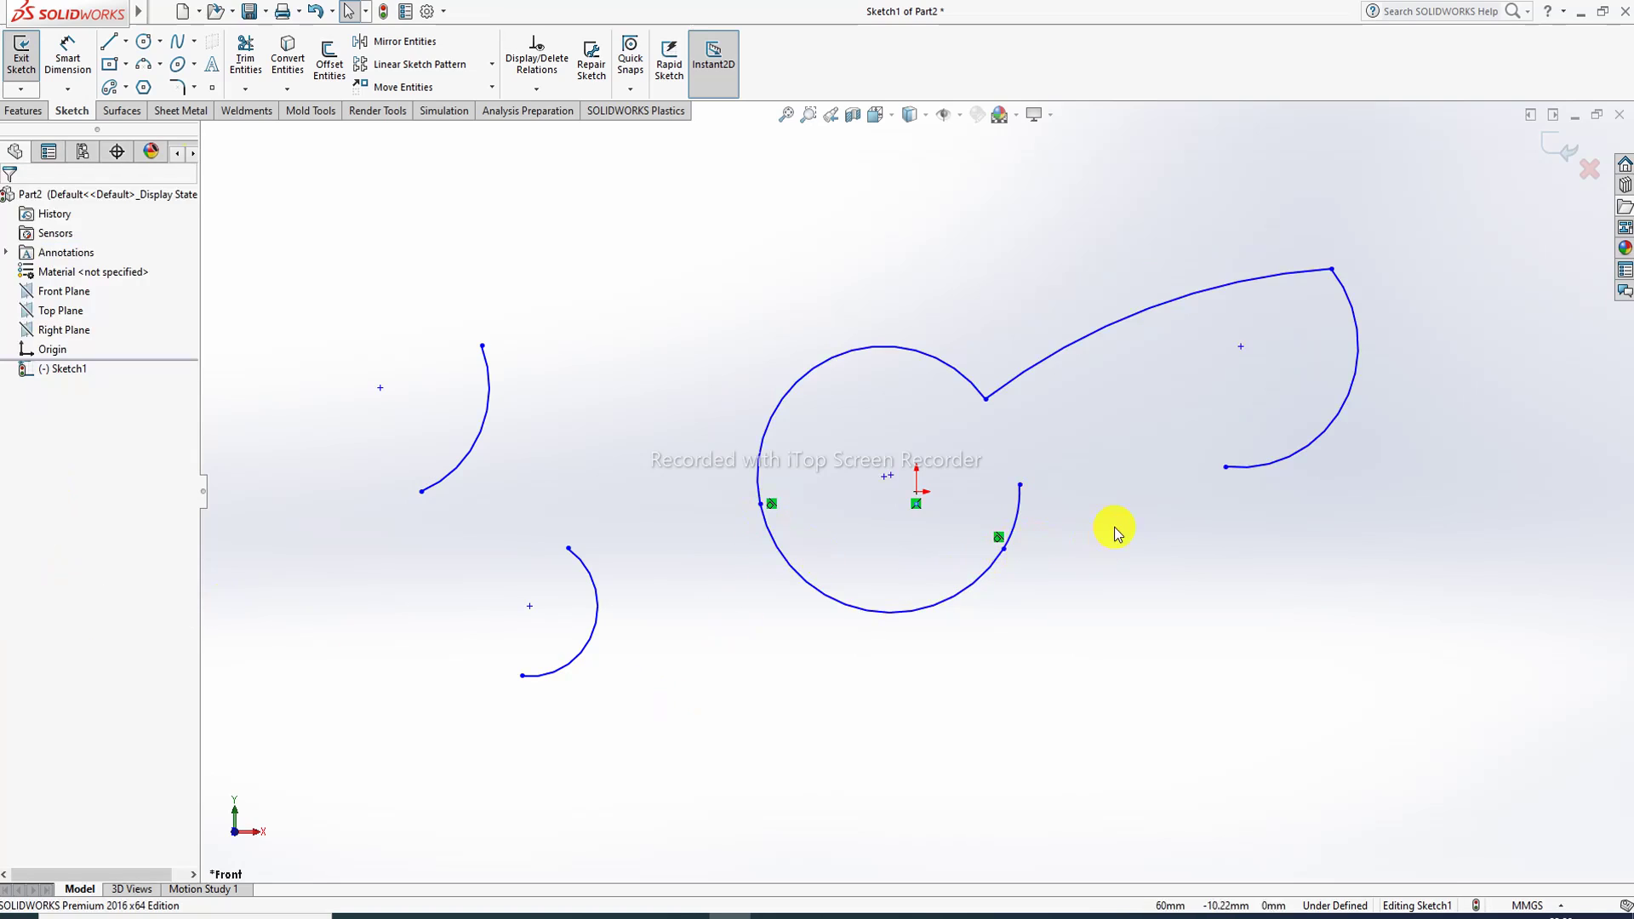
Add a Tangent relation between the near-circular arc's upper portion and the long arc adjoining it on the right.
click(964, 383)
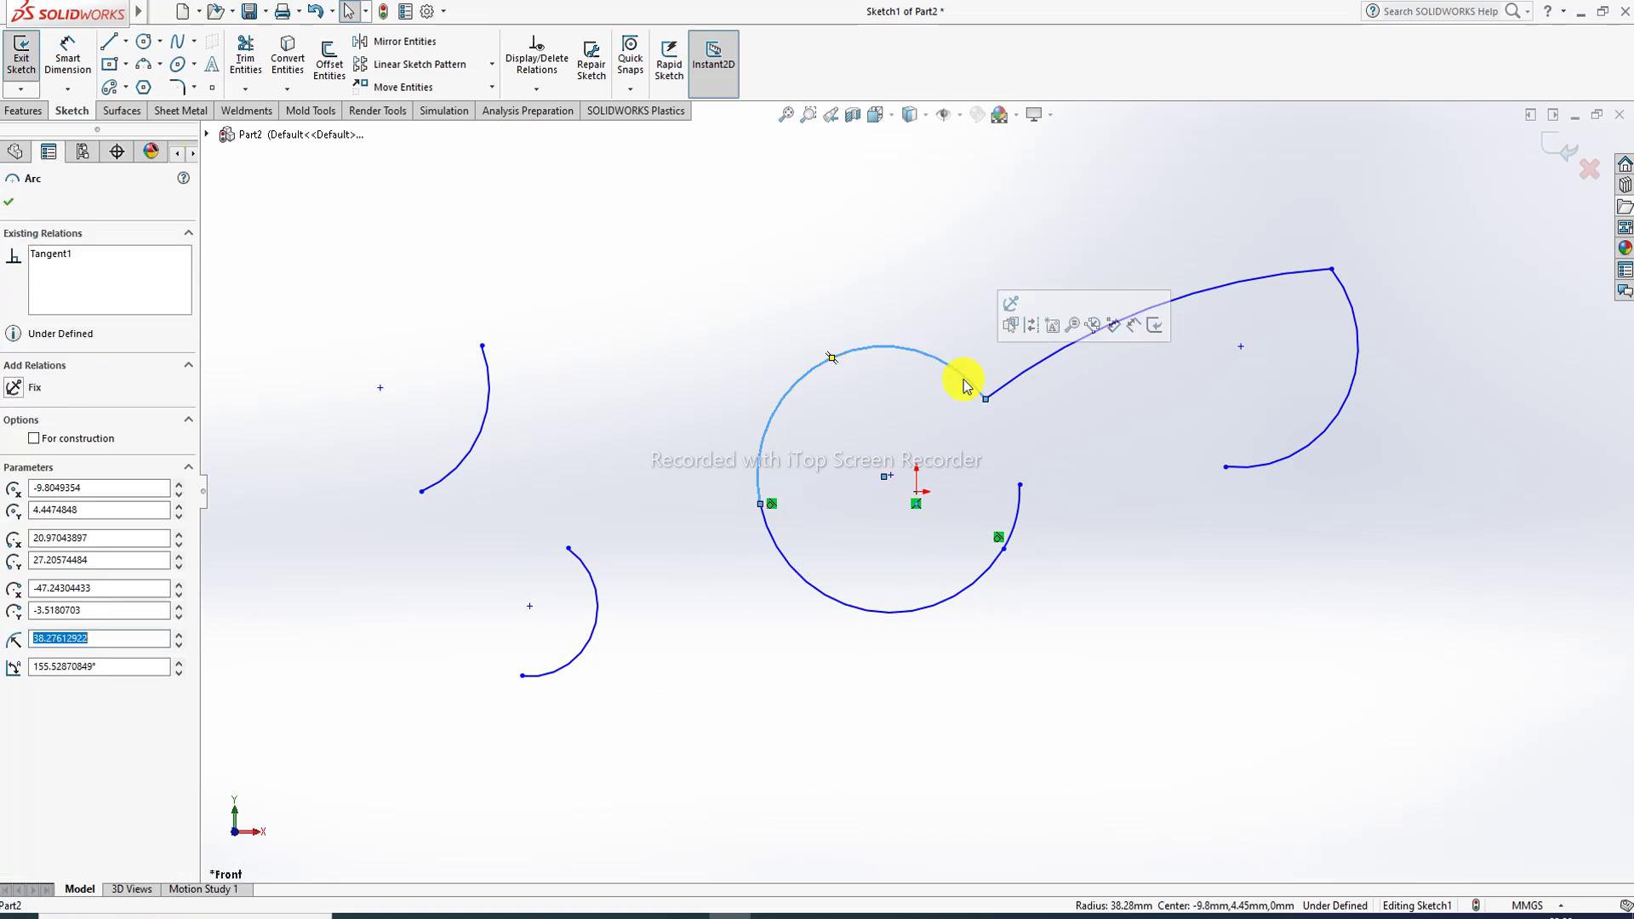
ctrl+click(1024, 376)
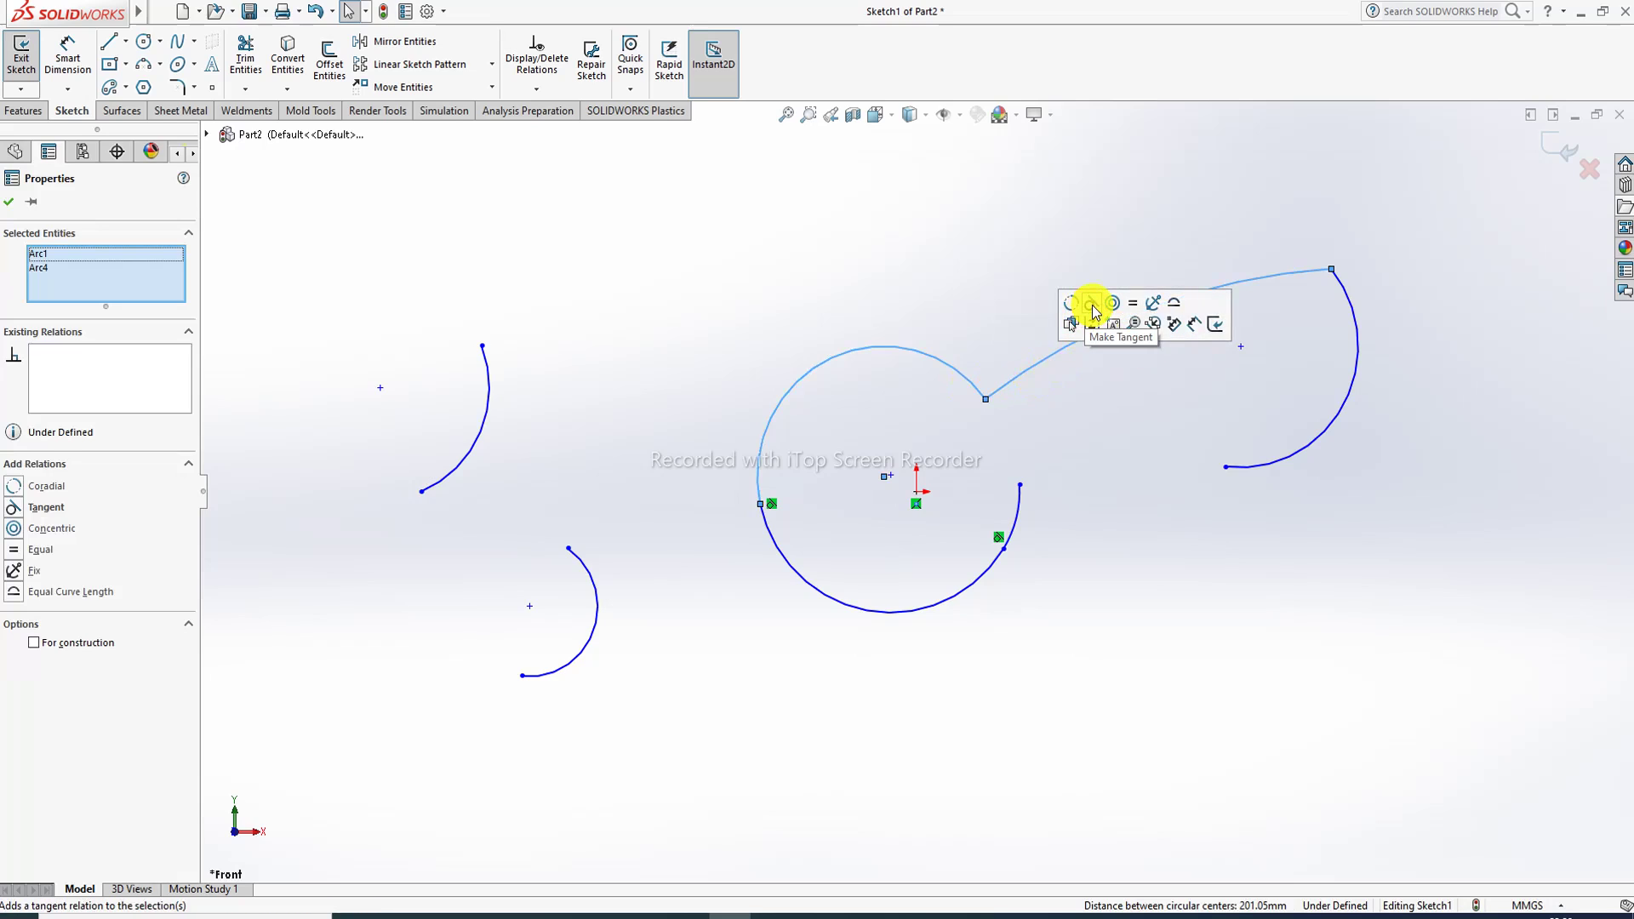
click(1091, 305)
click(1059, 578)
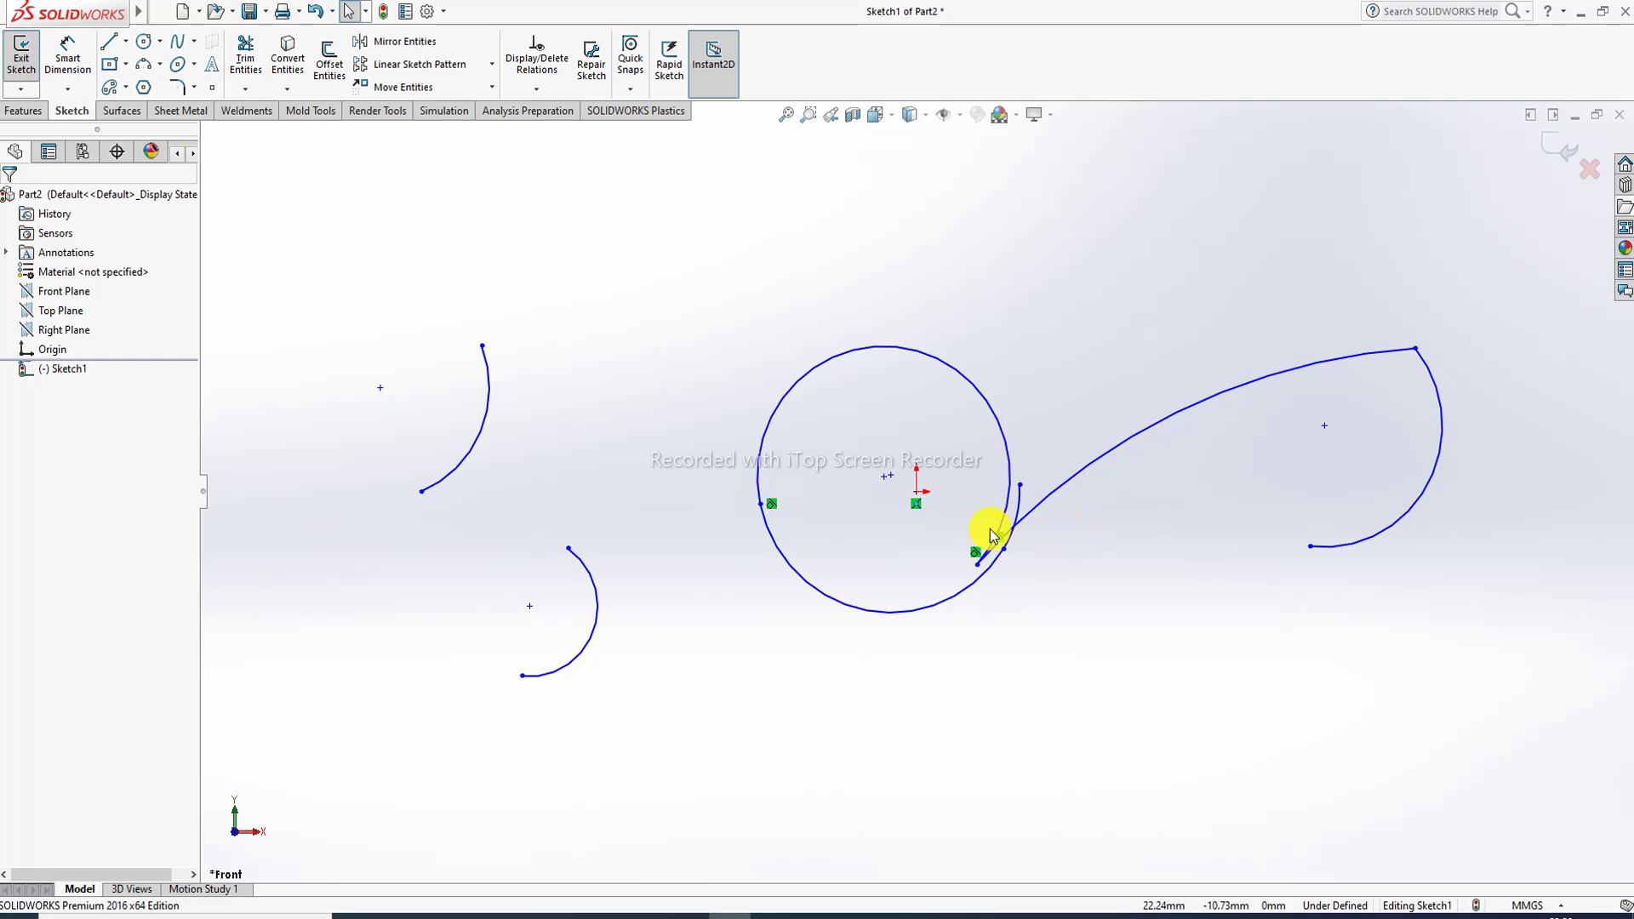
Move the shared endpoint of the two newly tangent arcs up to the right side of the near-circular shape, just above its open end.
scroll(992, 536, down, 2)
scroll(992, 535, up, 1)
drag(955, 563, 1007, 407)
click(1106, 436)
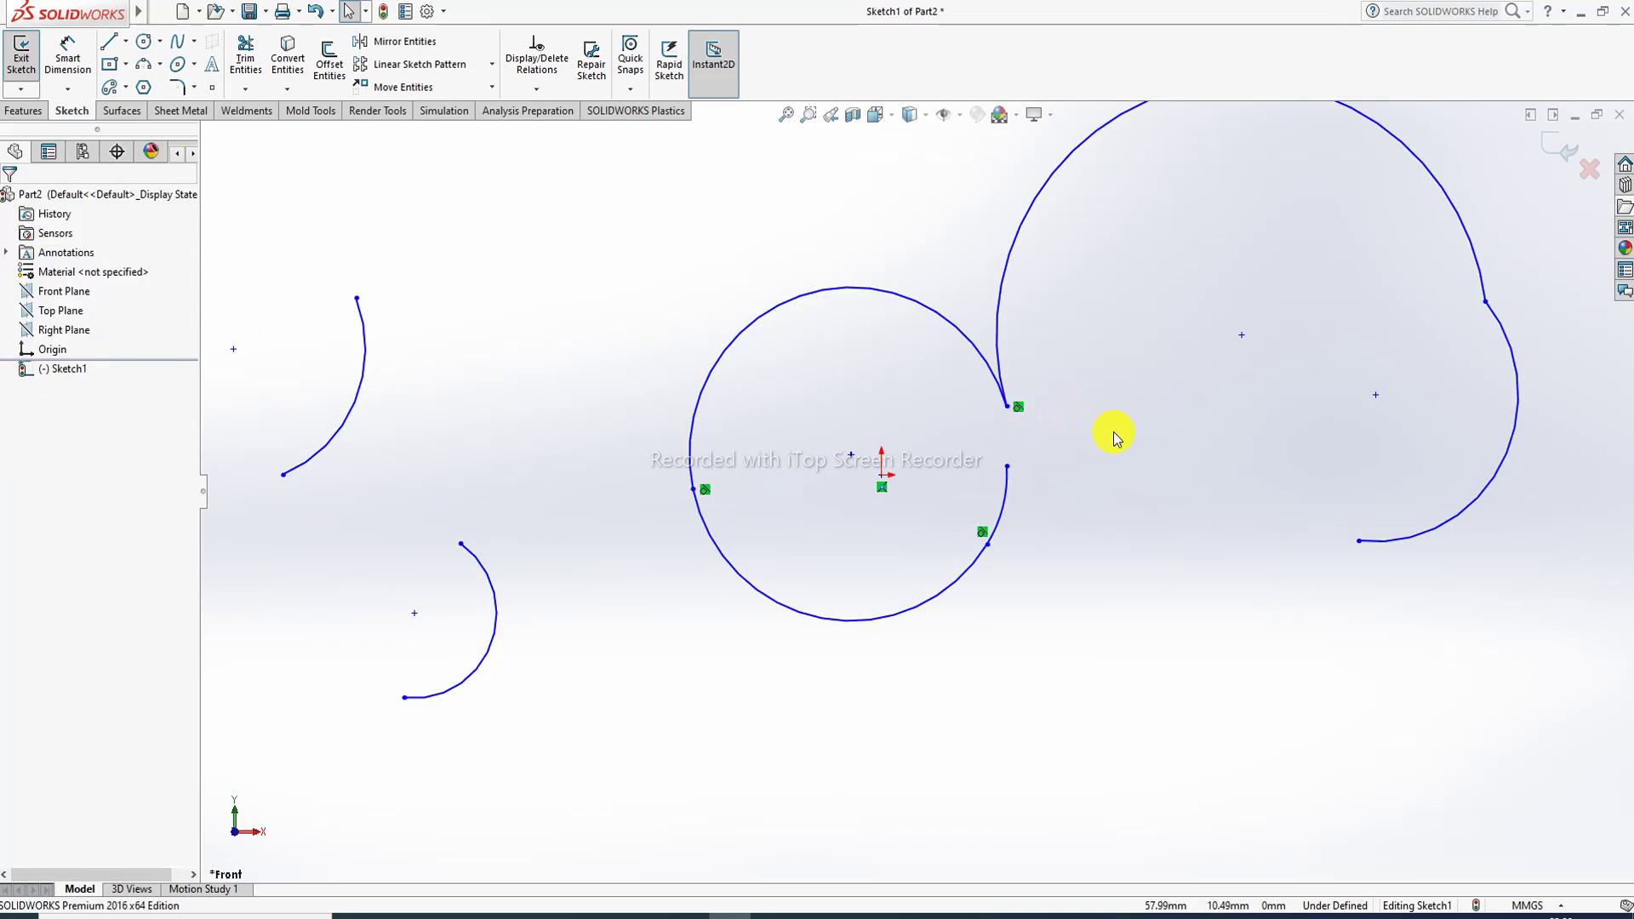
scroll(1055, 406, up, 3)
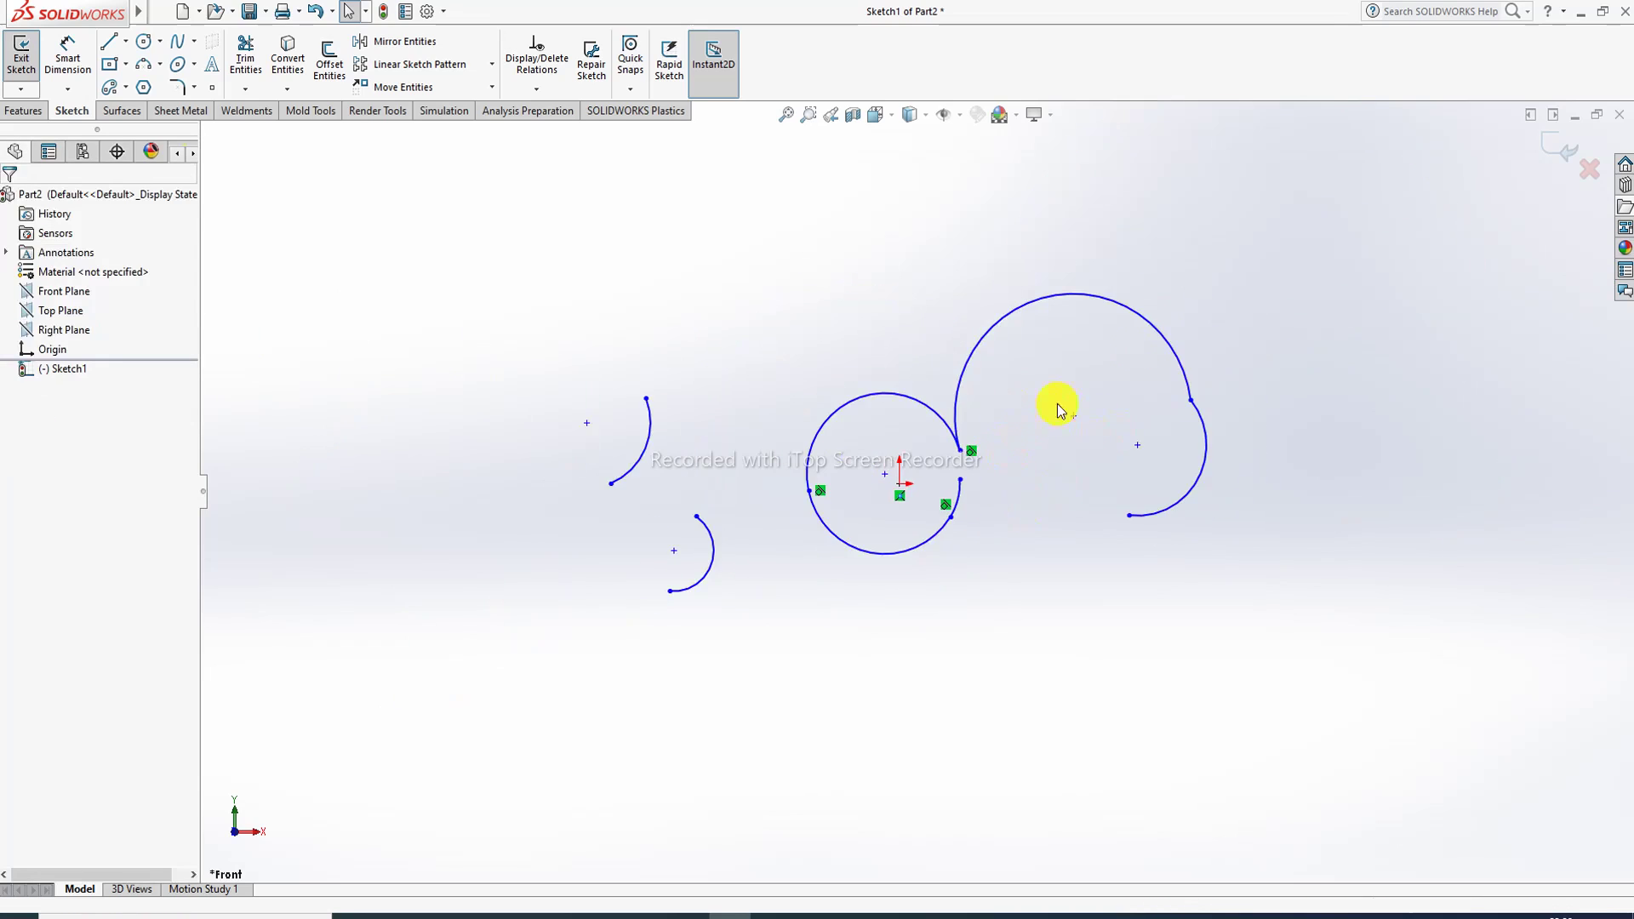
scroll(1111, 377, down, 1)
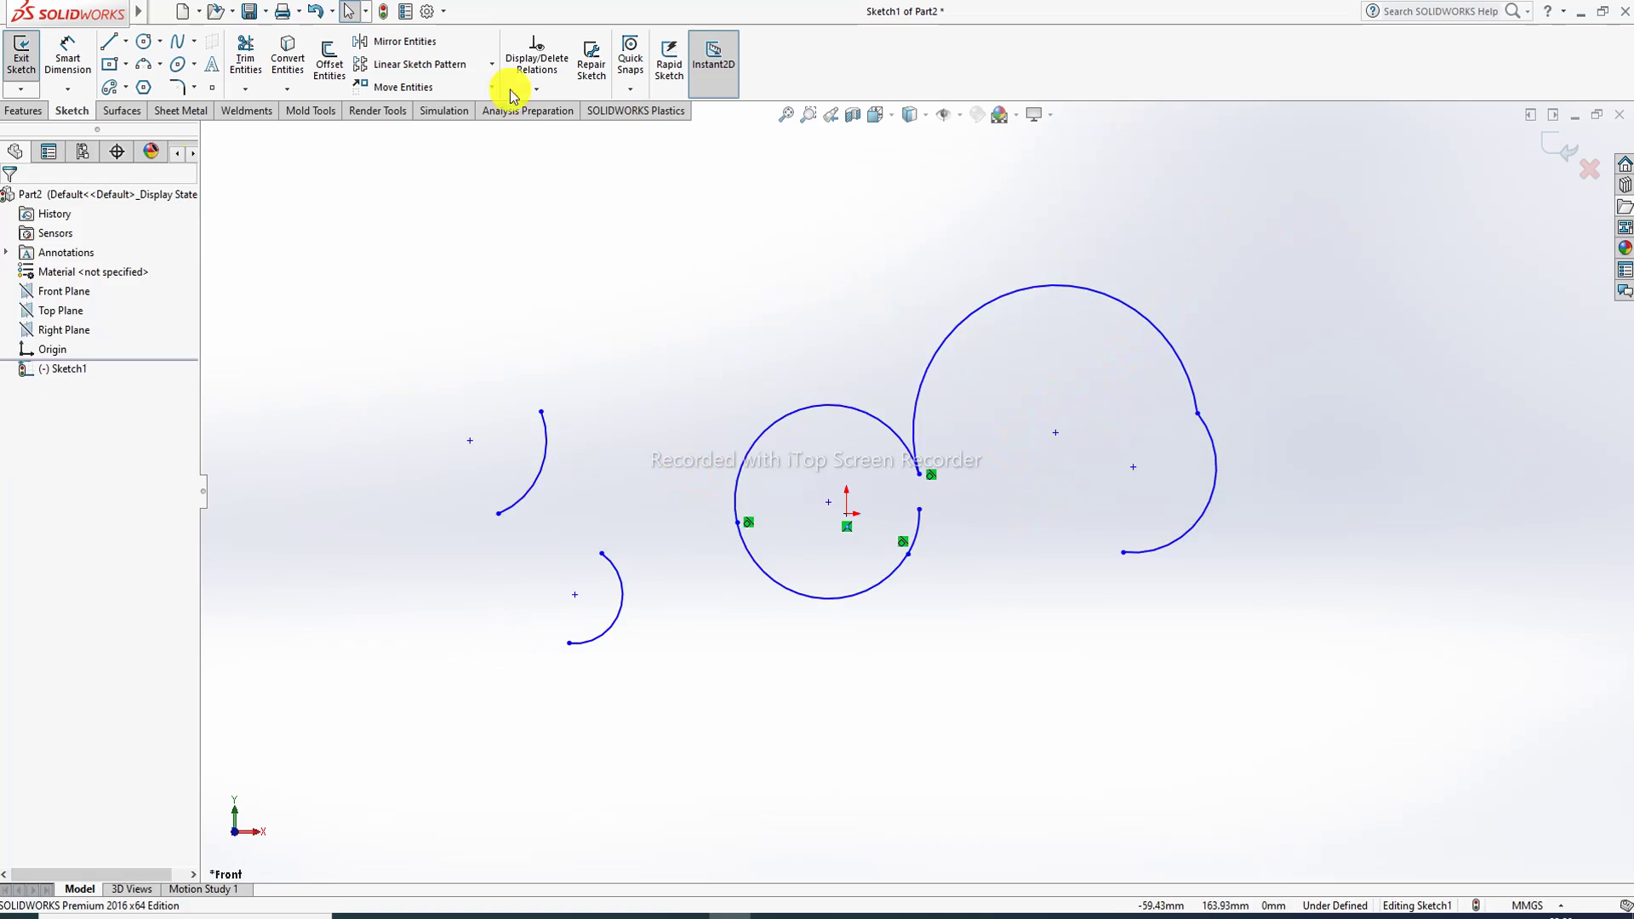
Add a radius dimension to the upper of the two separate arcs on the left.
click(65, 60)
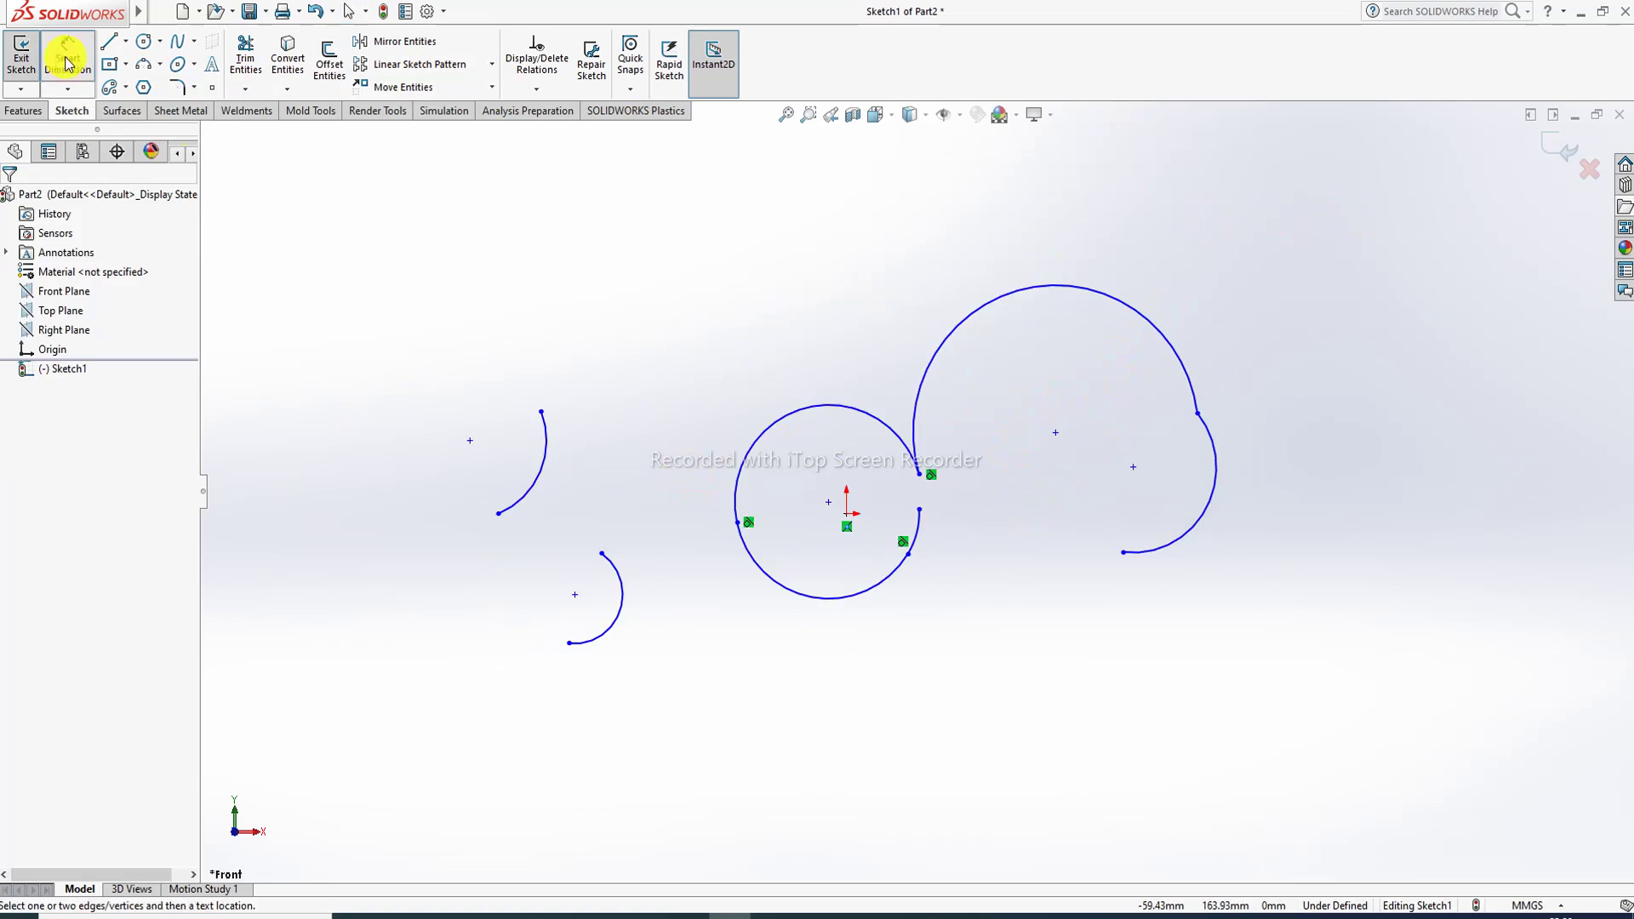
click(546, 463)
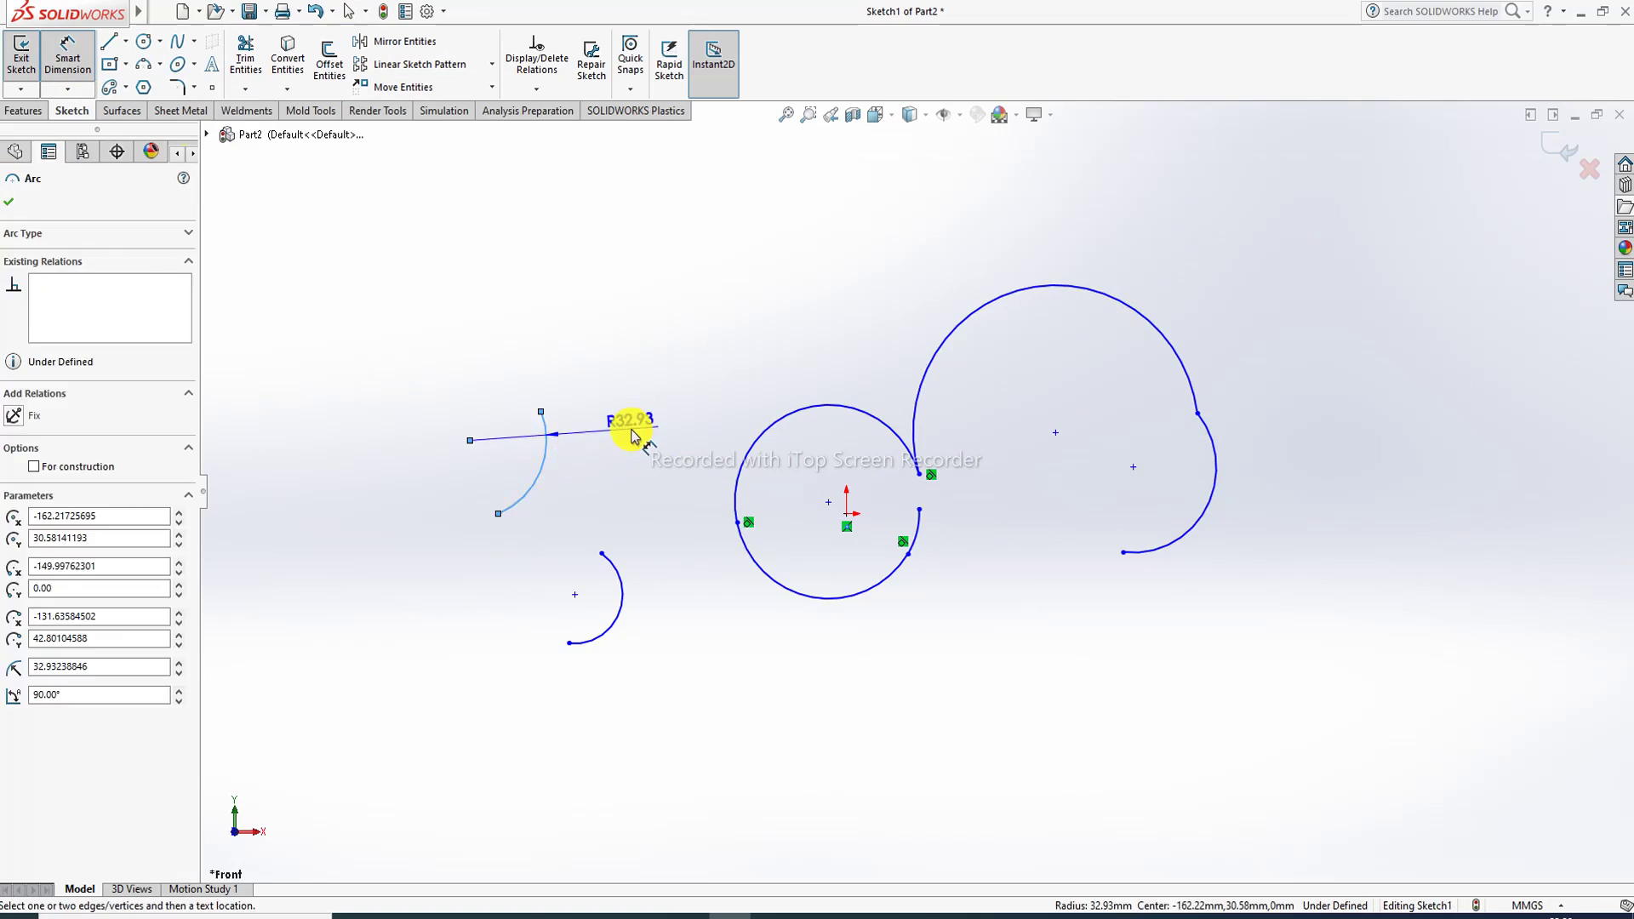
double_click(633, 436)
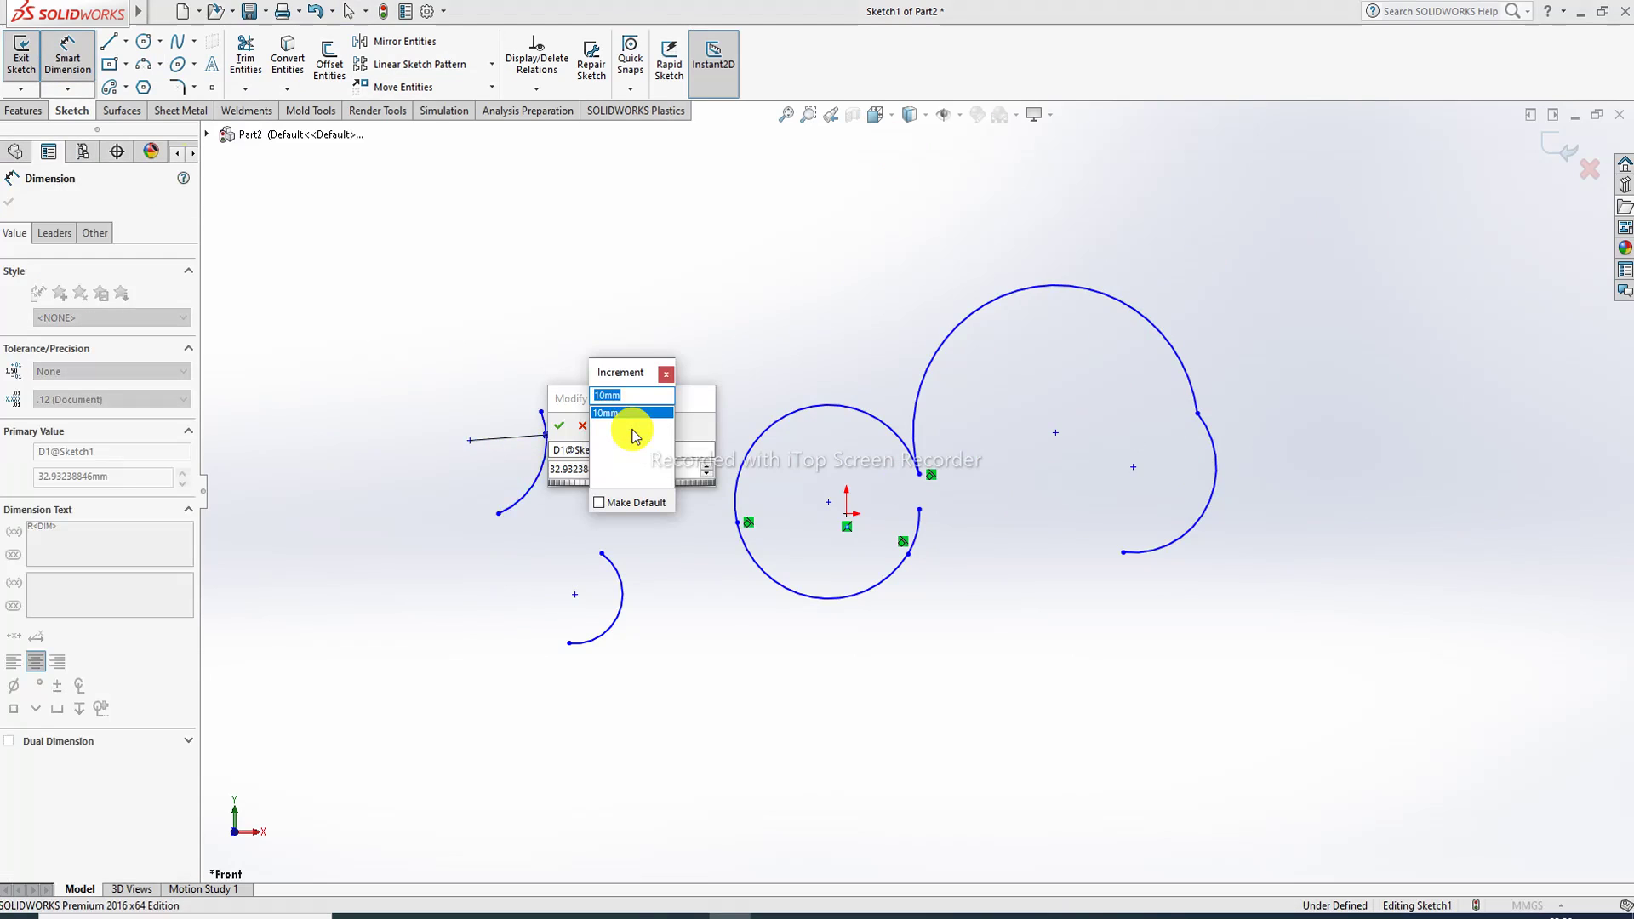
text(30)
key(Return)
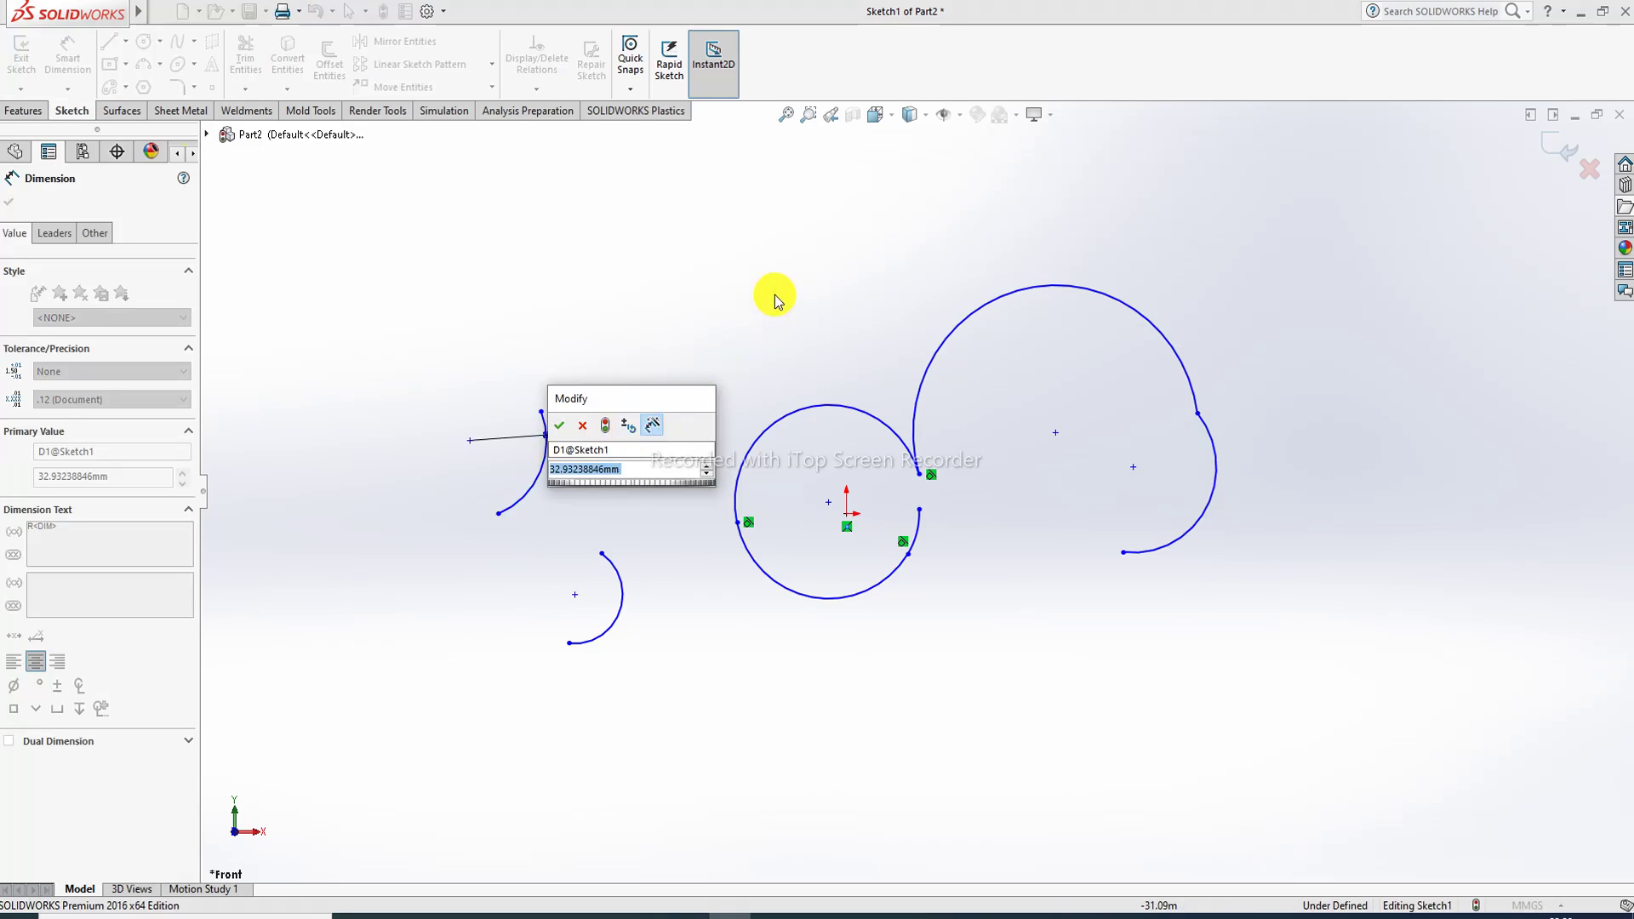
click(561, 428)
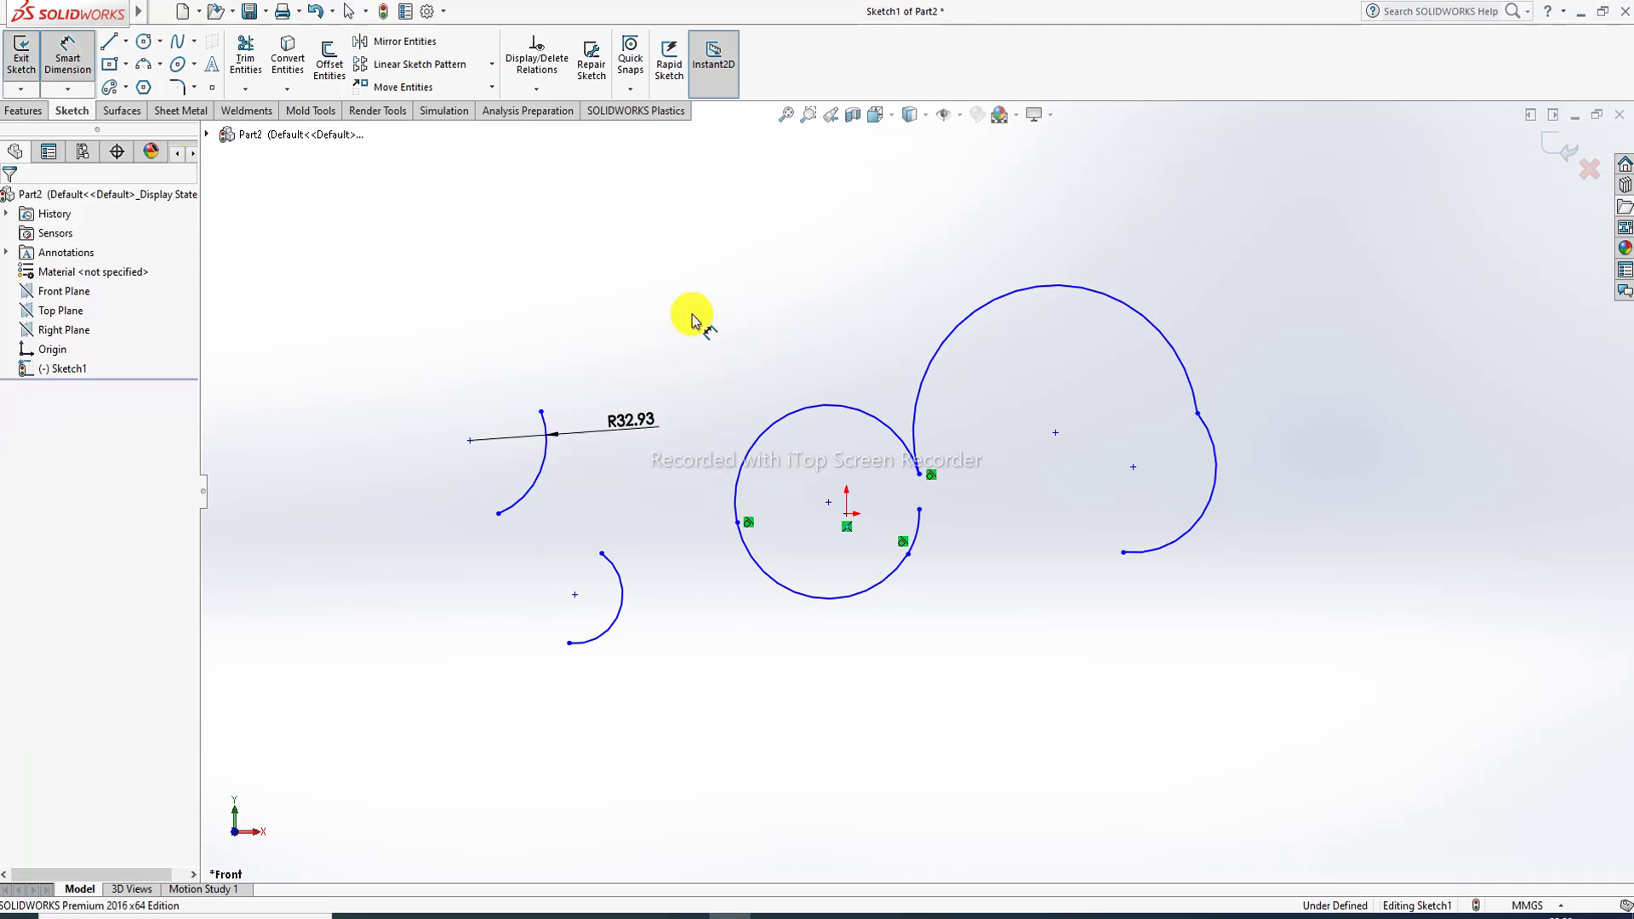
Reposition the upper-left arc's radius dimension slightly lower and set the radius to 30 mm.
drag(652, 421, 644, 463)
double_click(626, 461)
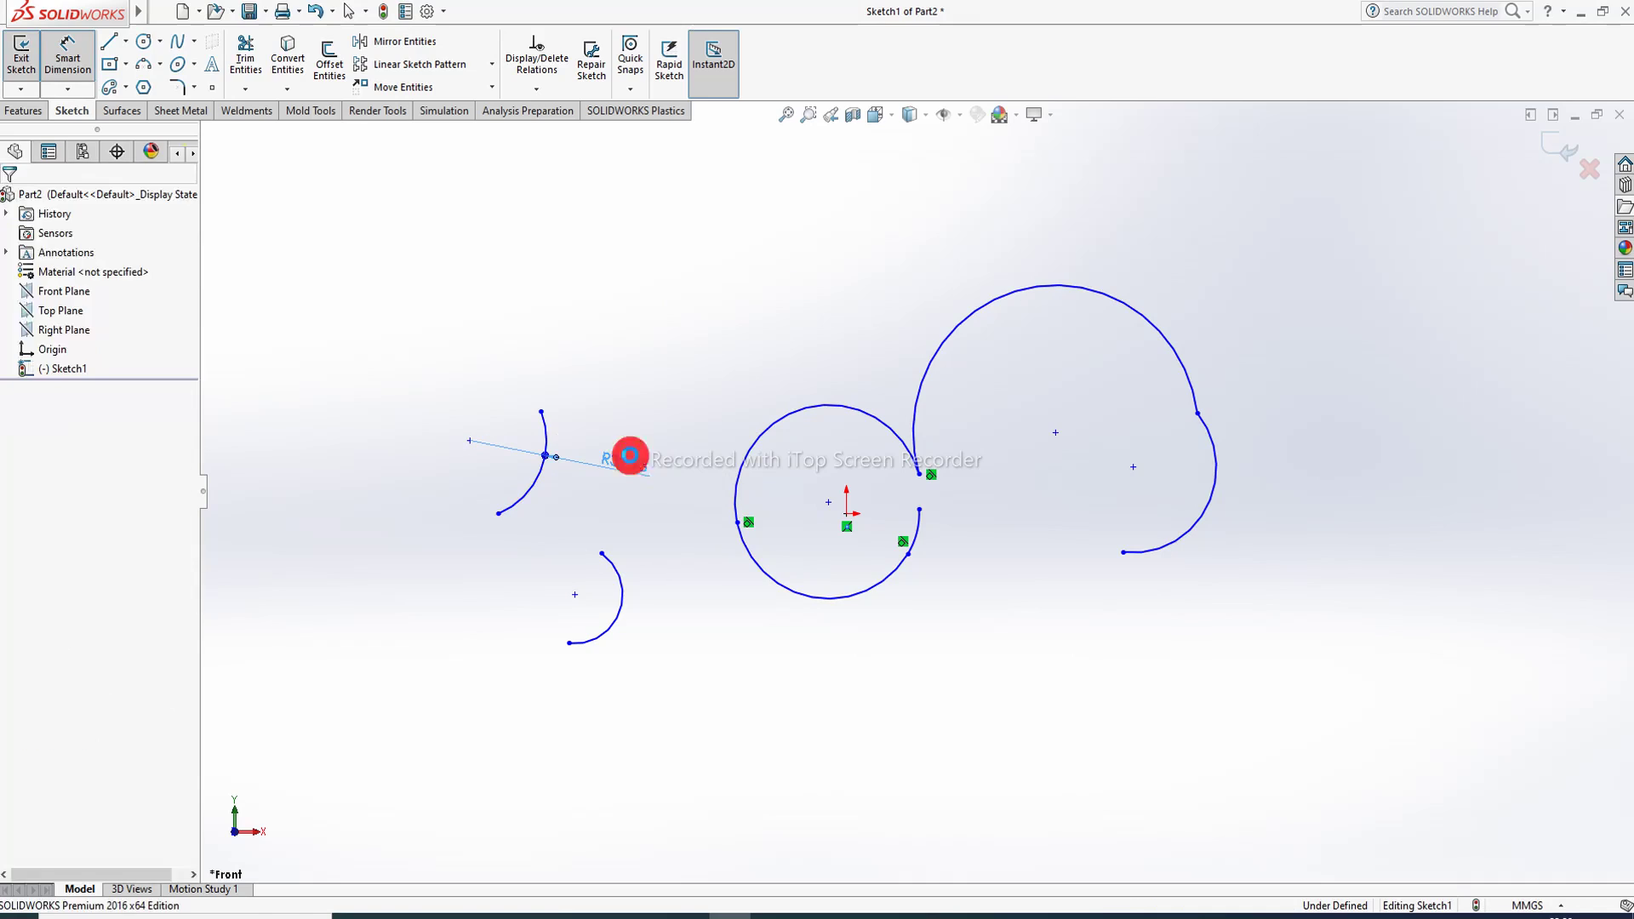
text(30)
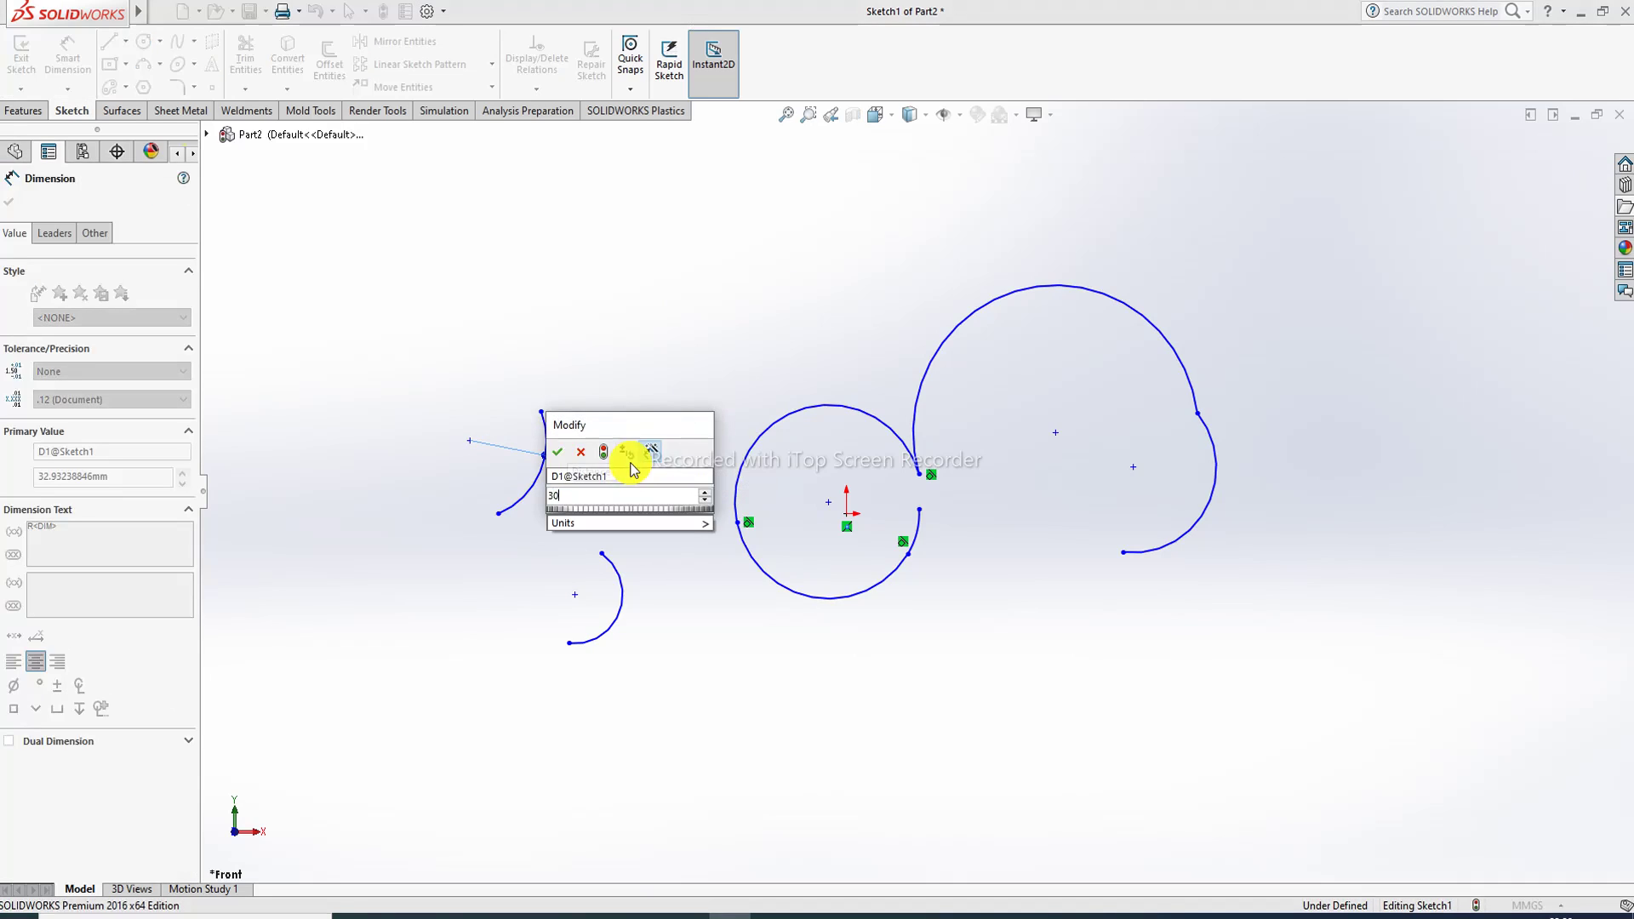
key(Return)
click(672, 381)
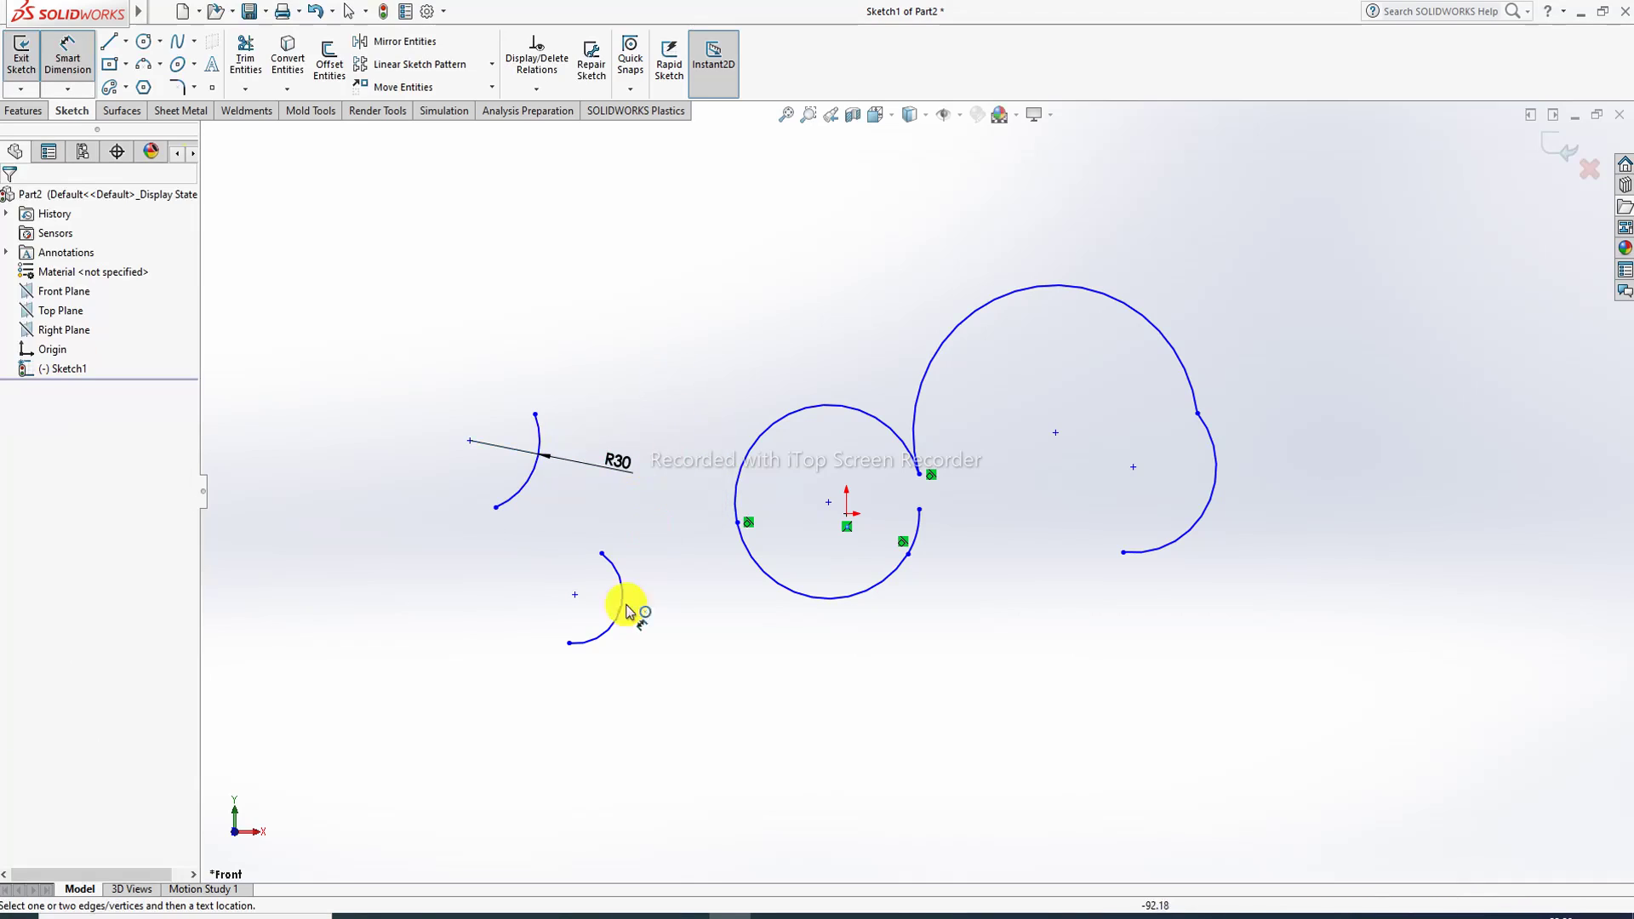
Dimension the radius of the lower separate arc on the left as 25 mm.
click(626, 606)
click(682, 651)
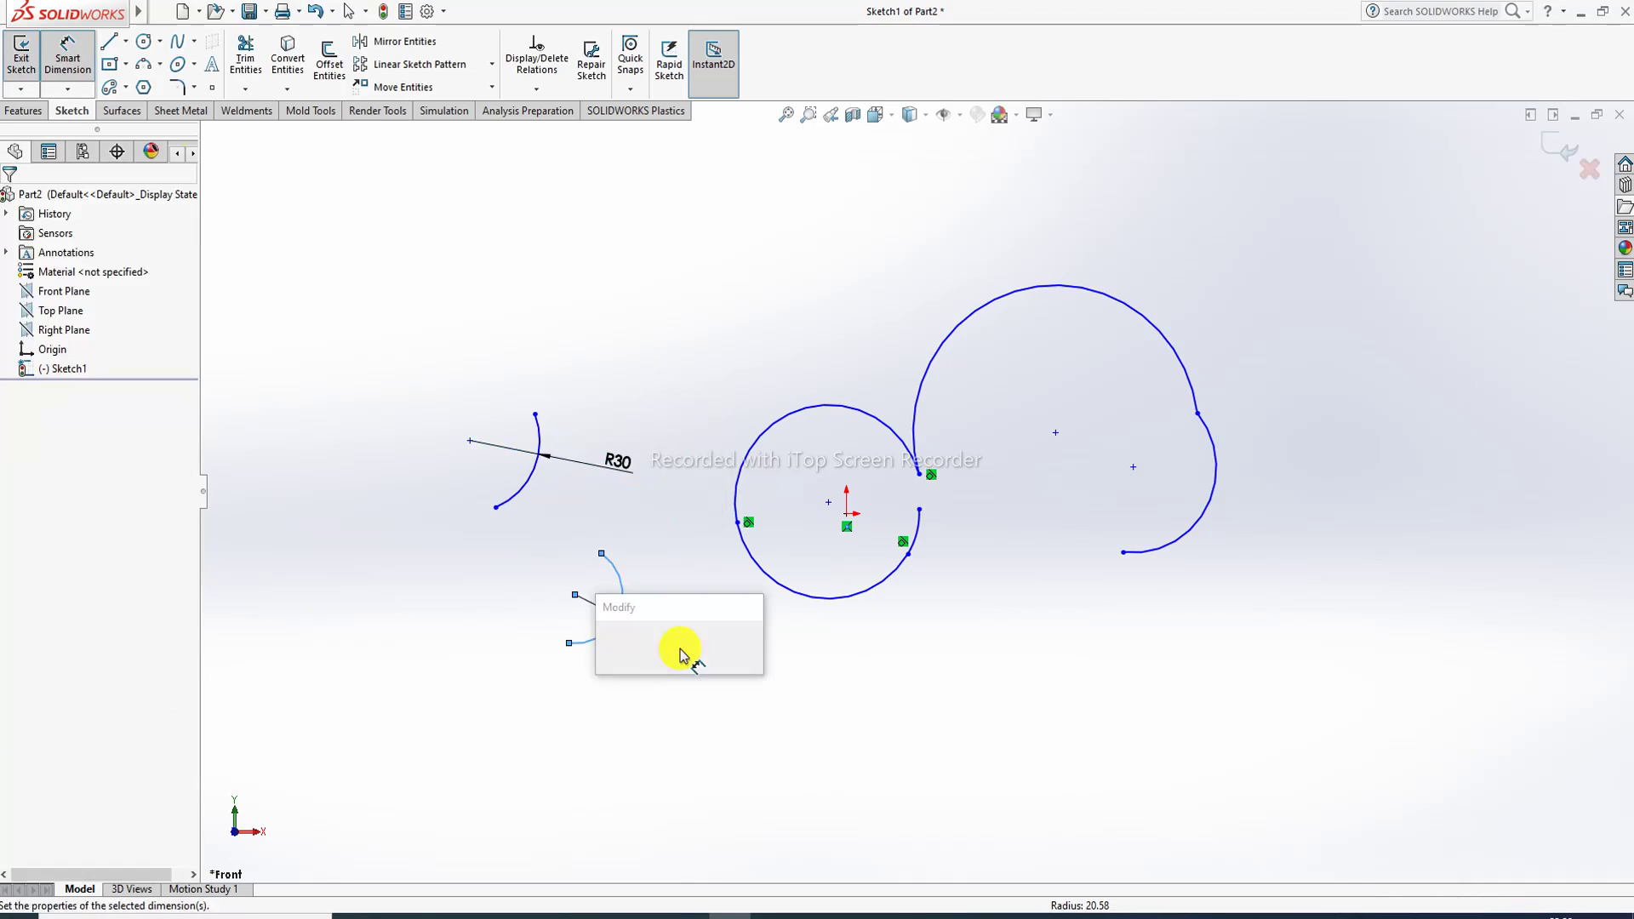
text(2)
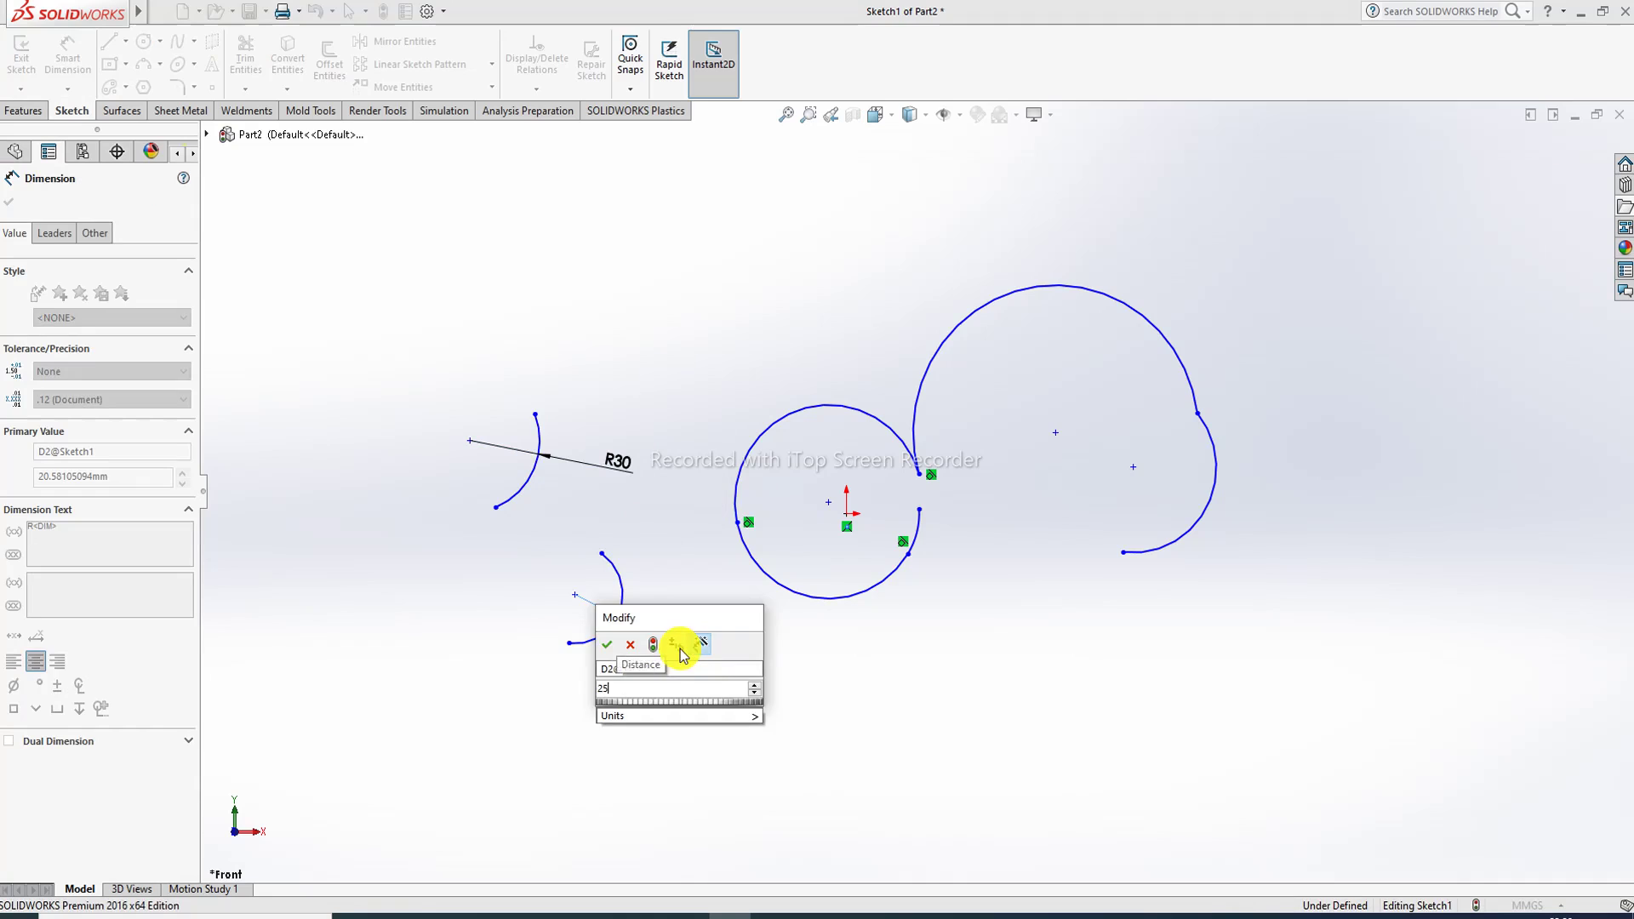
text(5)
key(Return)
click(833, 566)
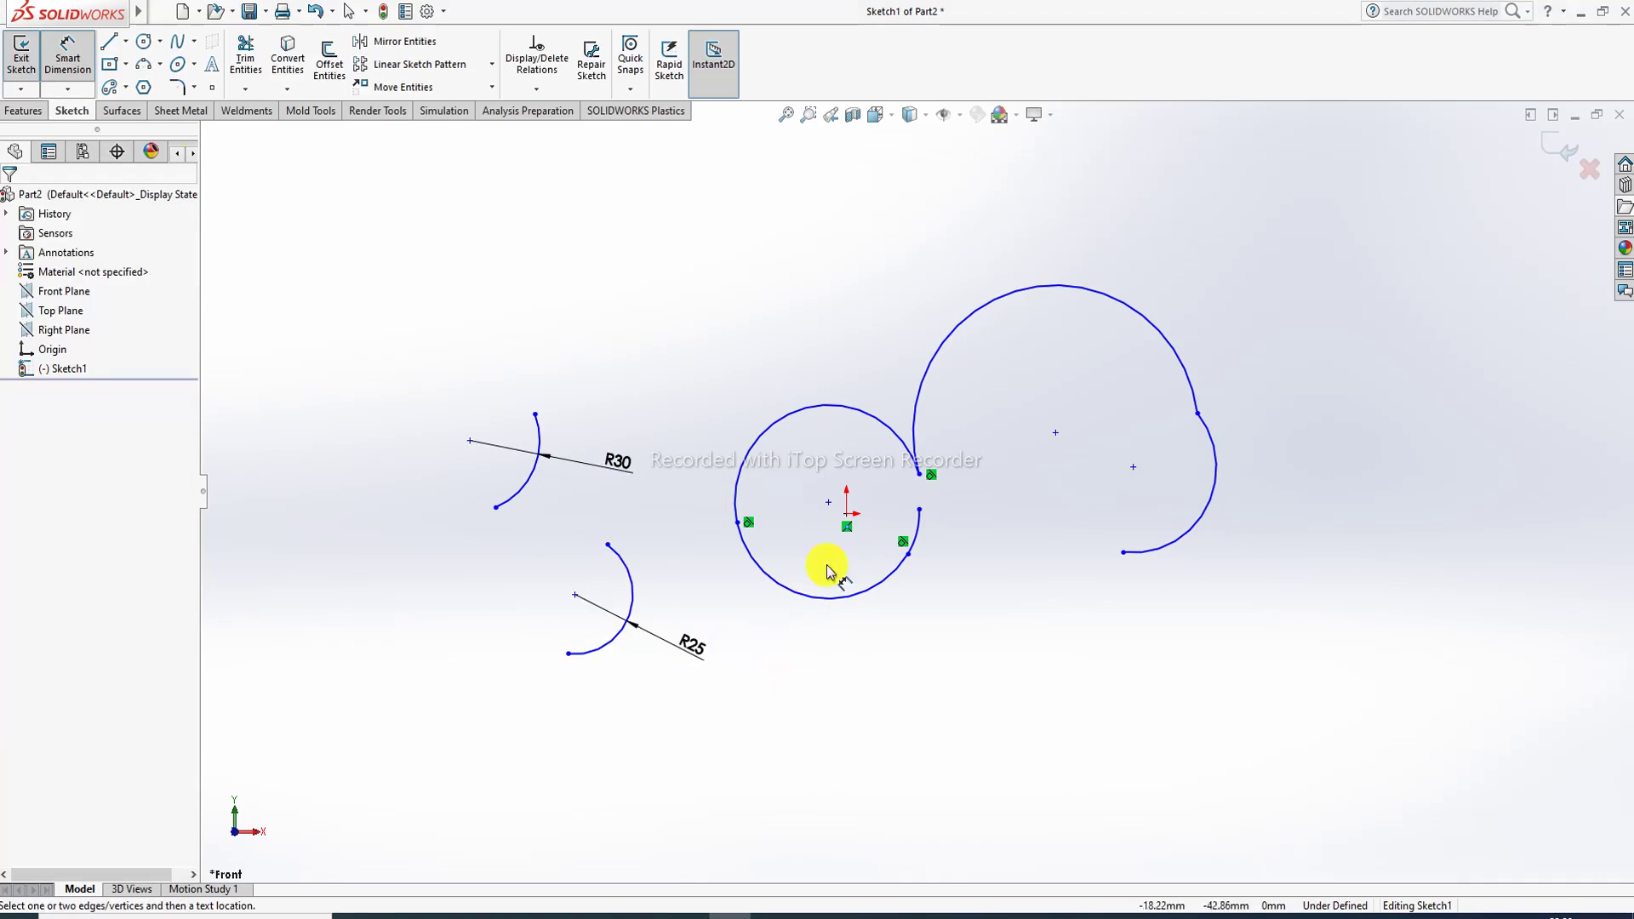
Dimension the radius of the rightmost arc in the connected chain as 40 mm and end dimensioning.
click(1222, 489)
click(1262, 503)
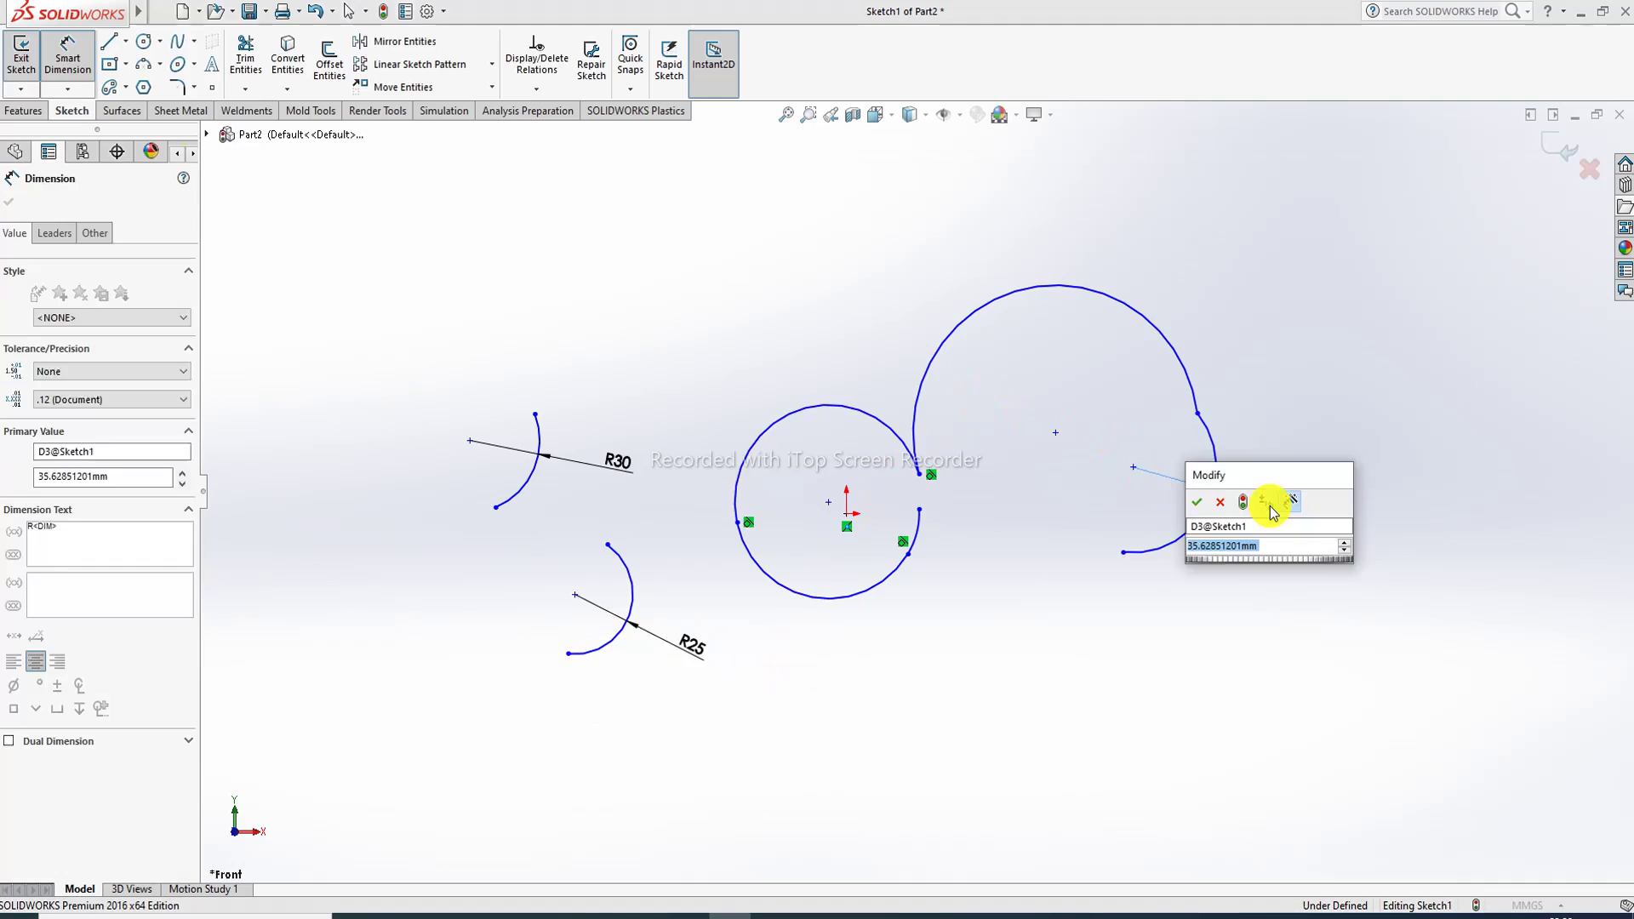
text(4)
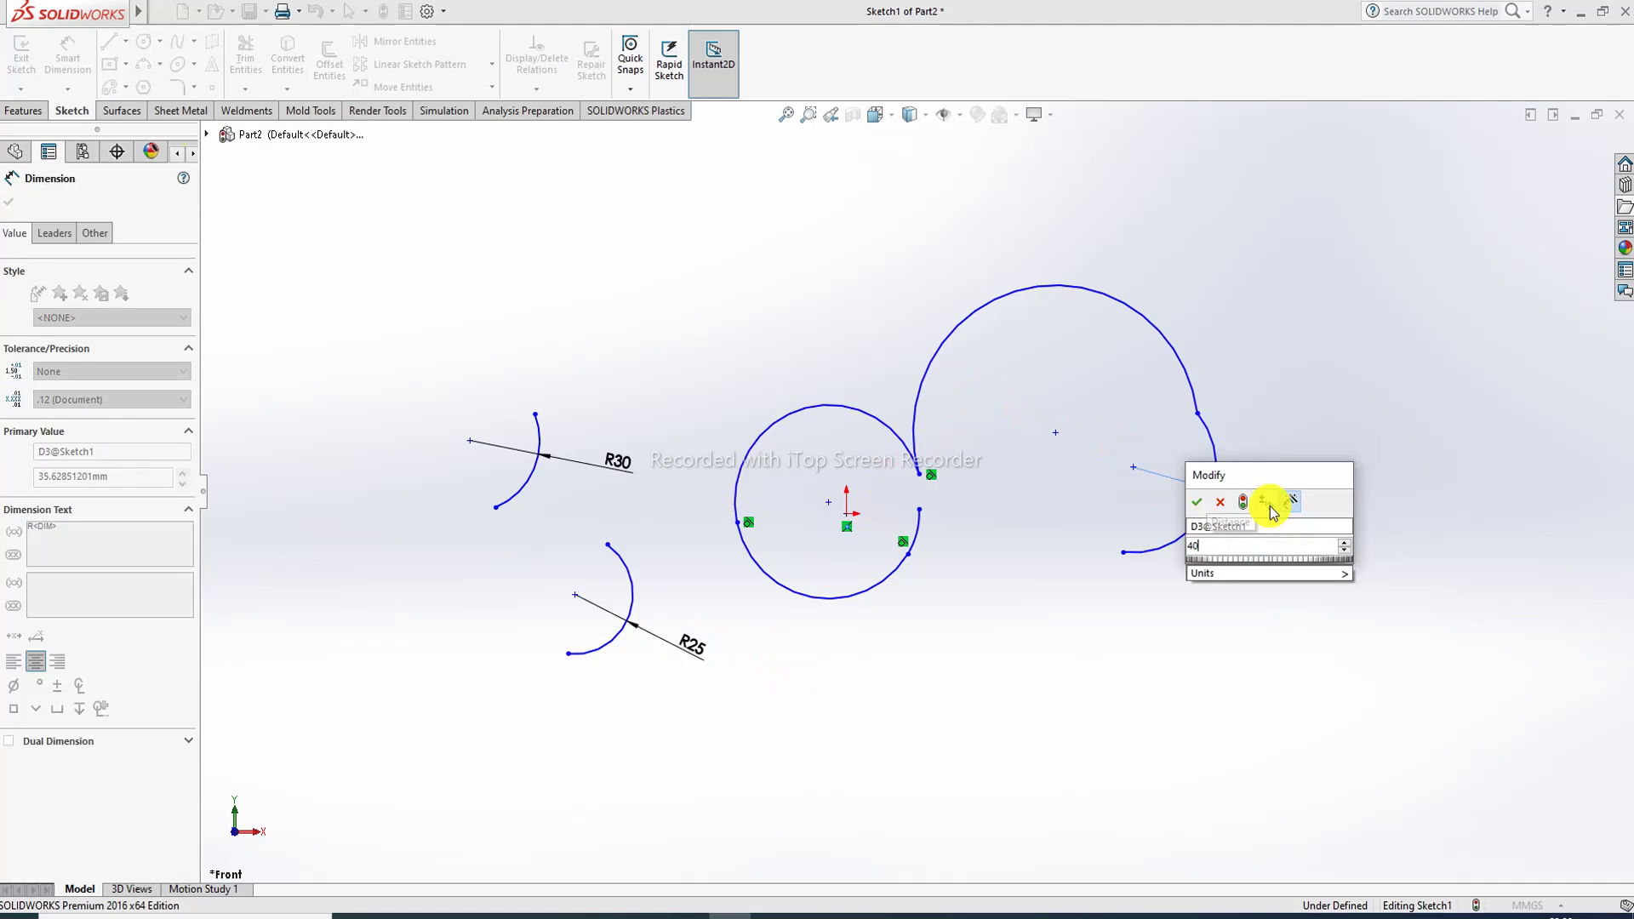
text(0)
key(Return)
click(1297, 464)
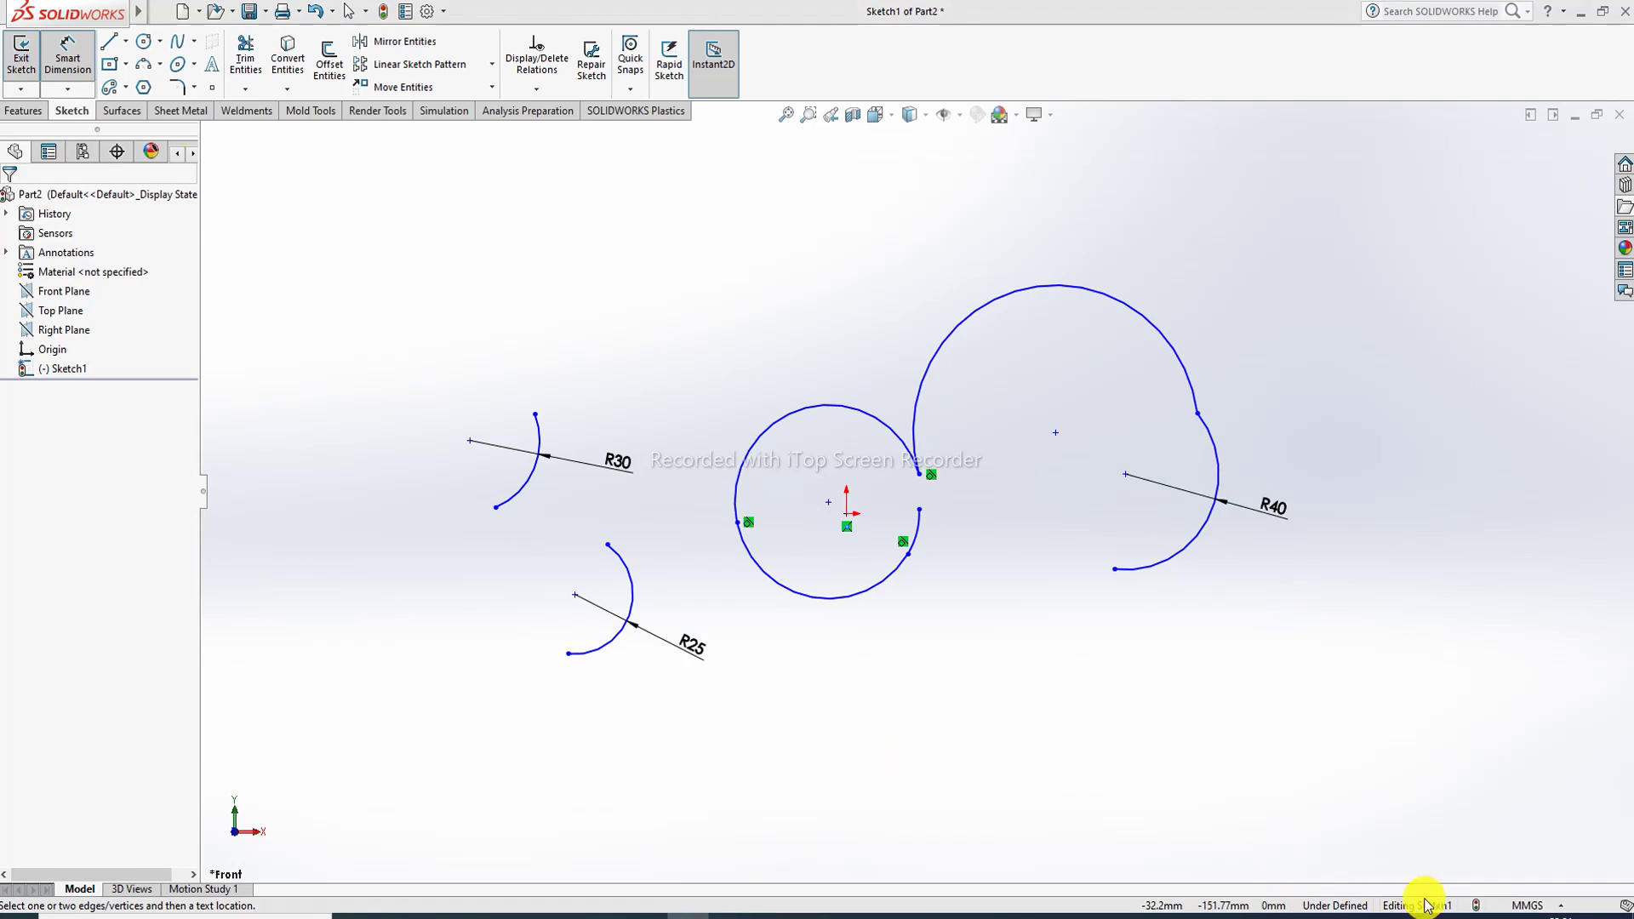
key(Escape)
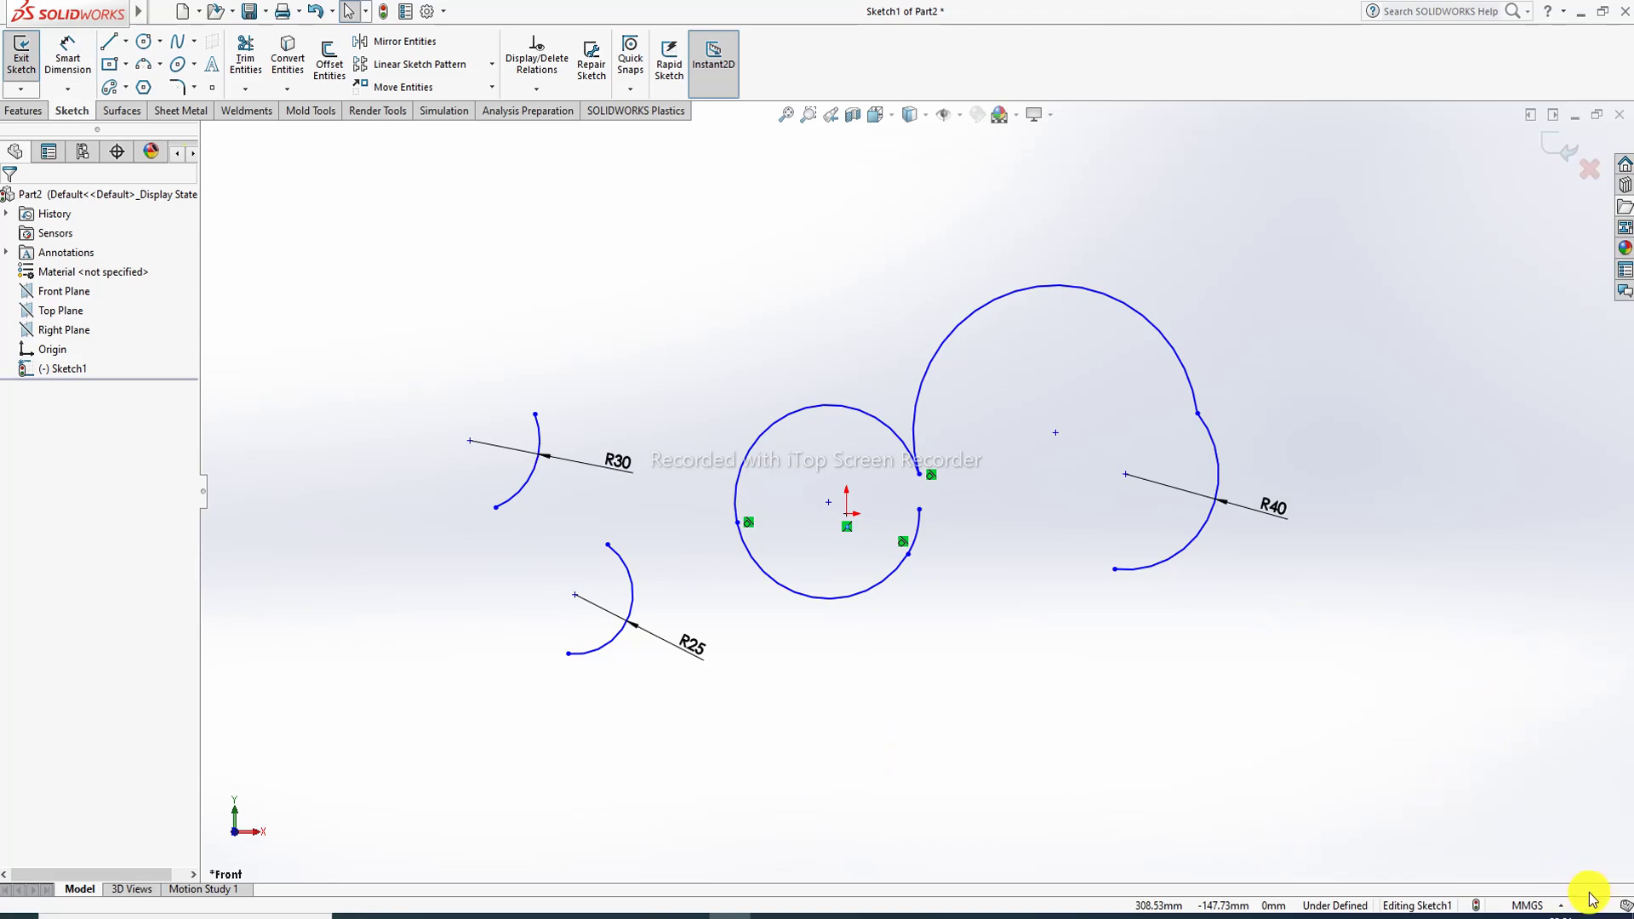